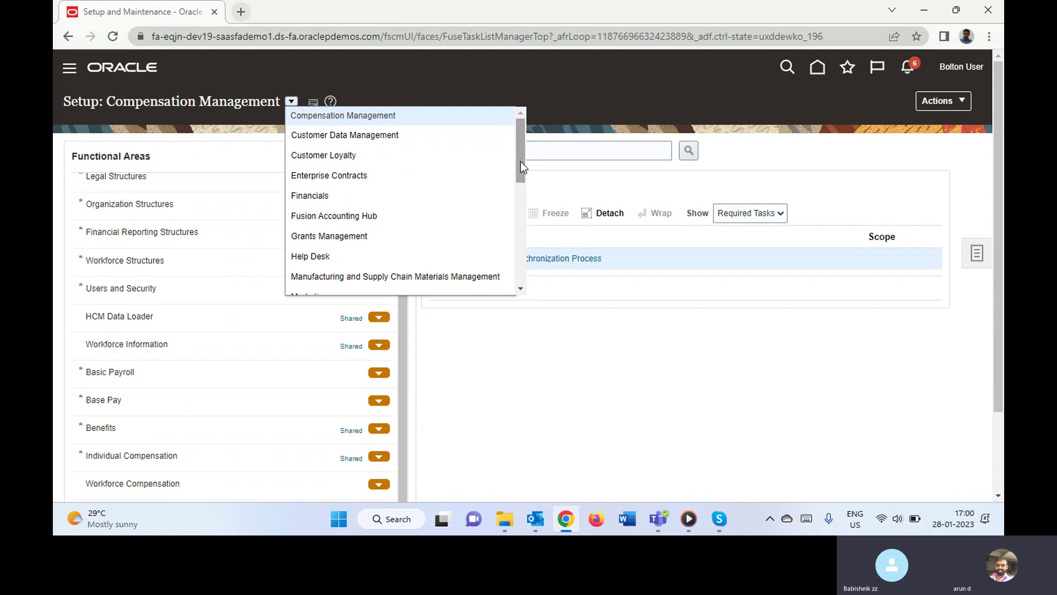
Switch the setup offering to Financials and open the setup task search page
left_click(354, 197)
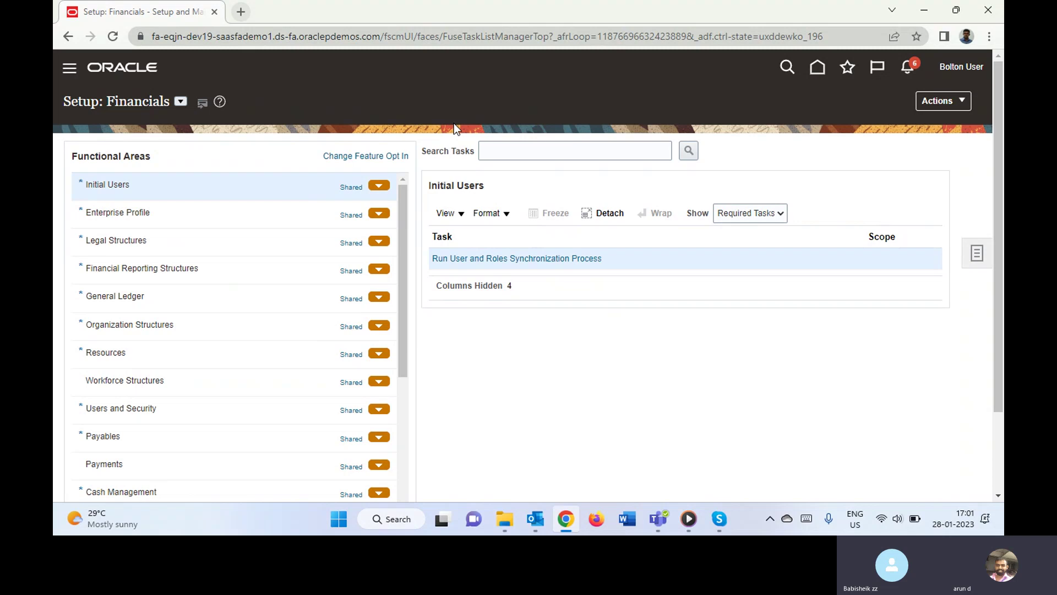
left_click(978, 254)
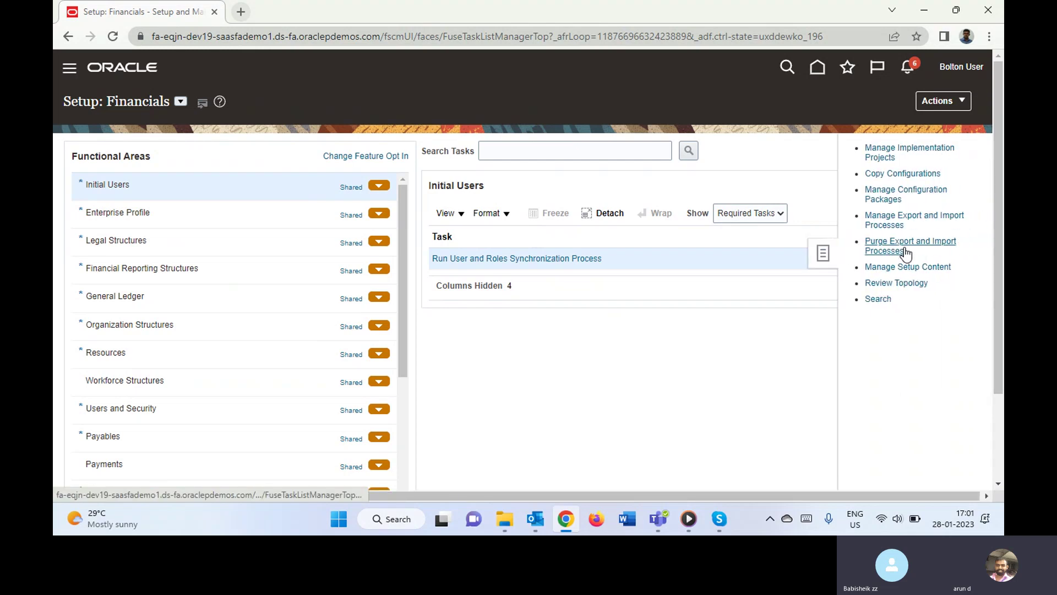
left_click(879, 299)
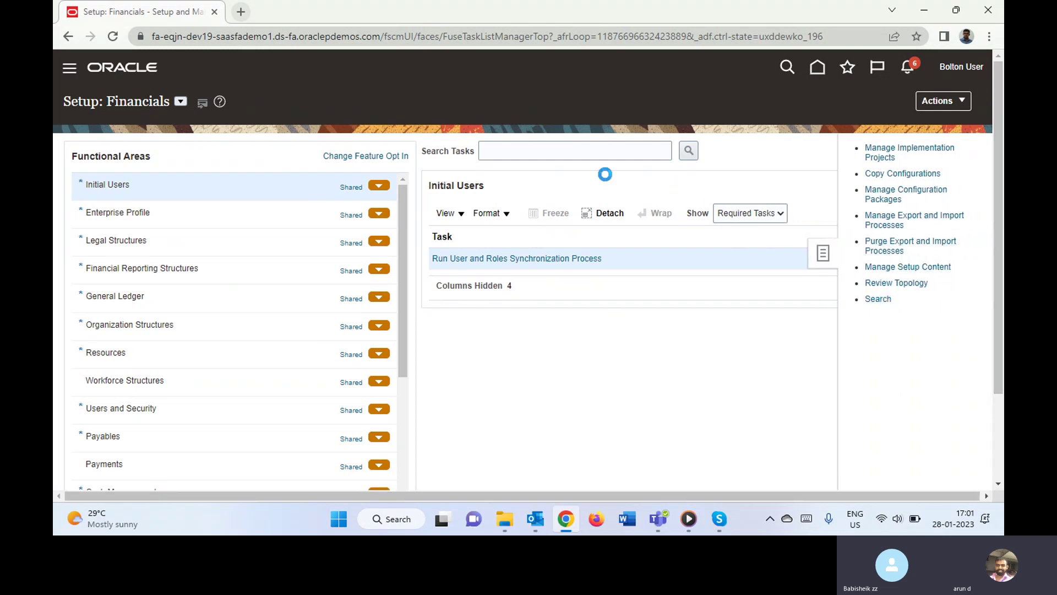
Search for "Manage data acc", open Manage Data Access Set Data Access for Users, and dismiss the data access creation dialog
left_click(433, 152)
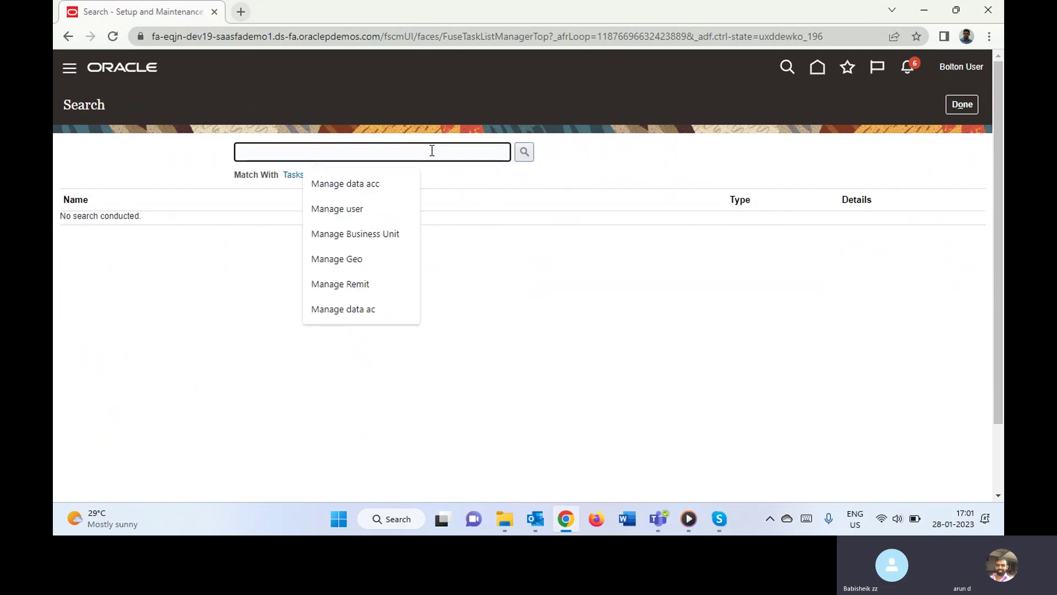
left_click(396, 190)
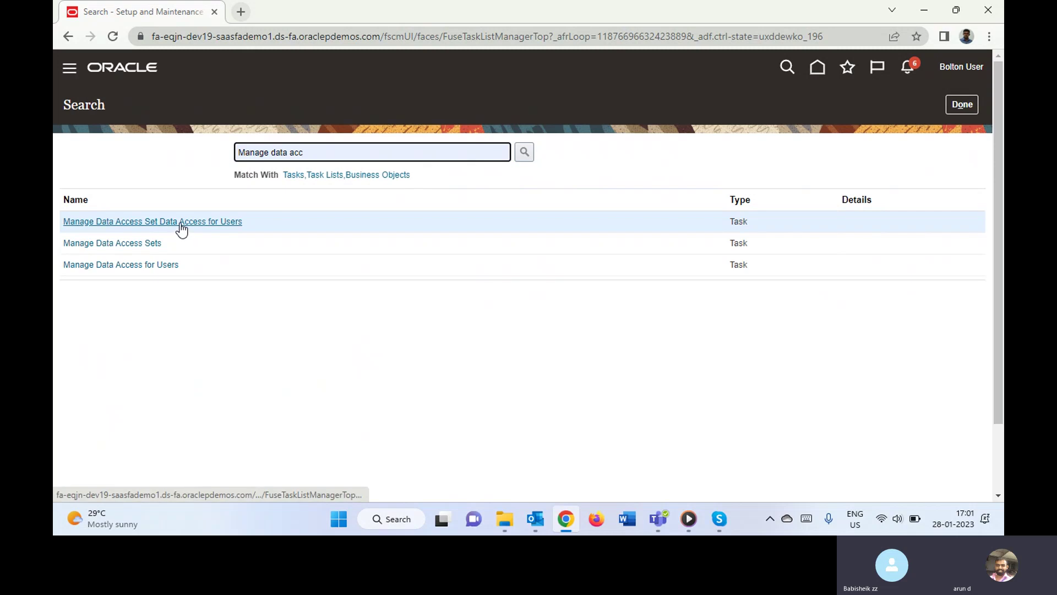
left_click(181, 222)
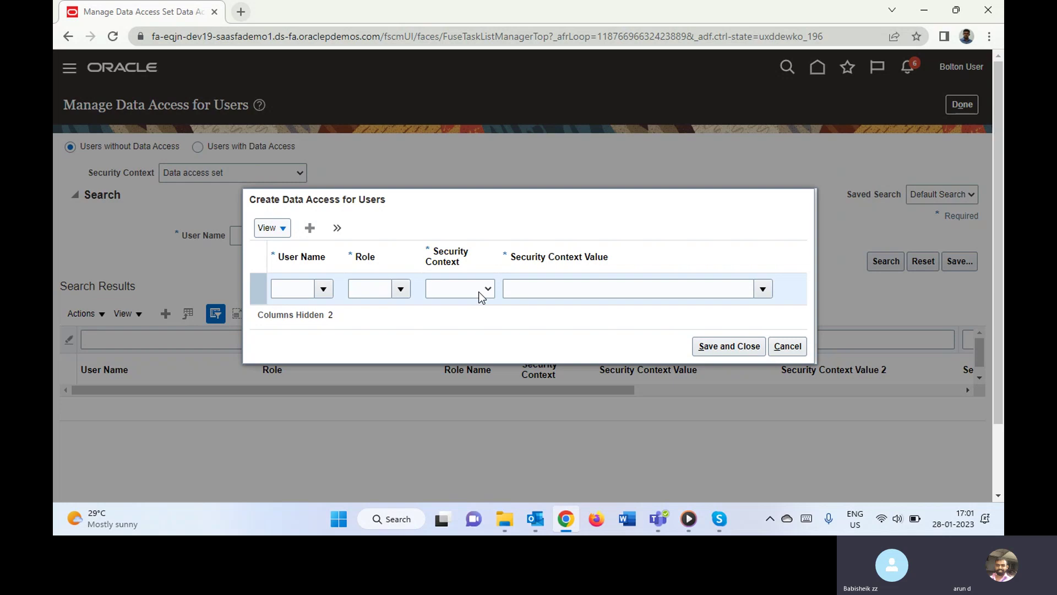
left_click(795, 353)
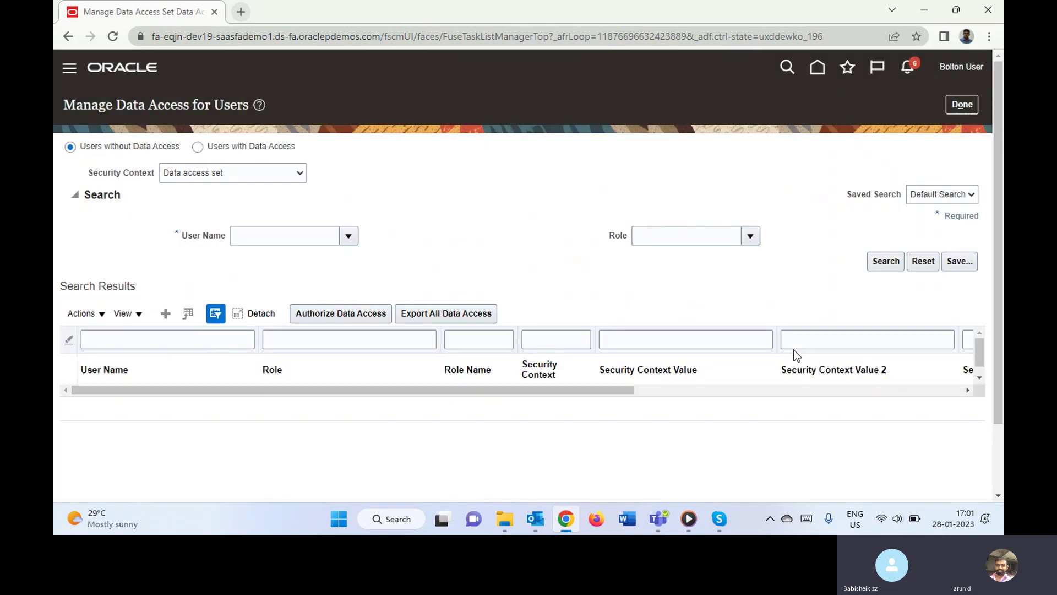
Return to the home page and open the Billing work area under Receivables
left_click(823, 70)
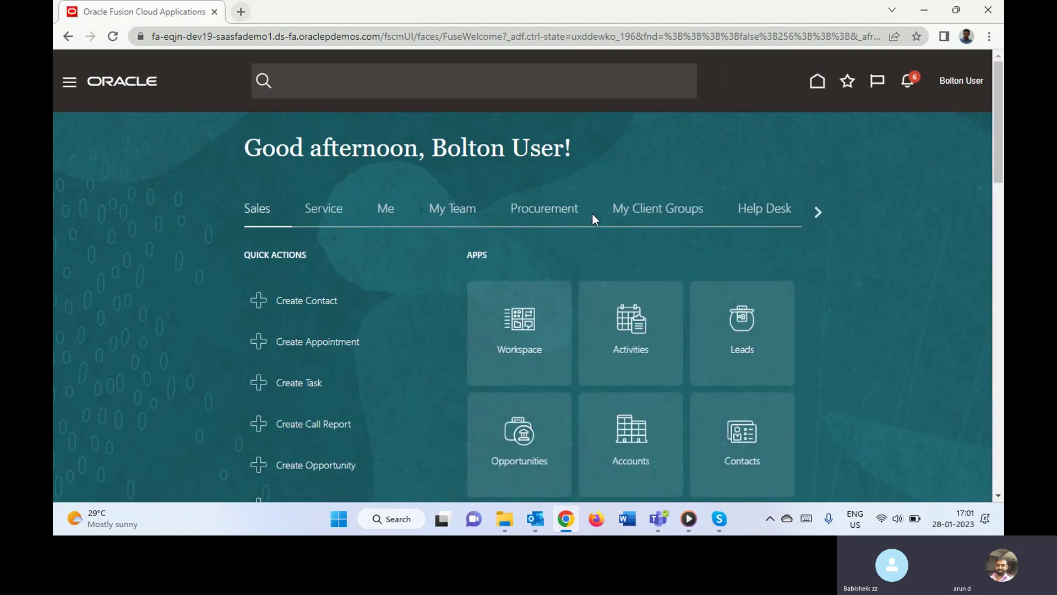
left_click(818, 213)
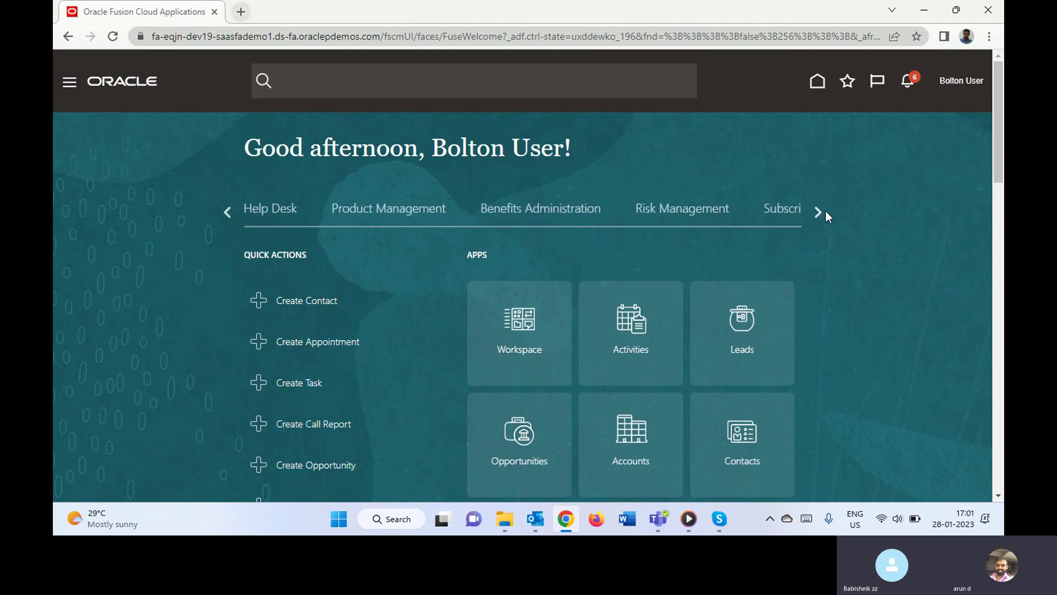
left_click(228, 214)
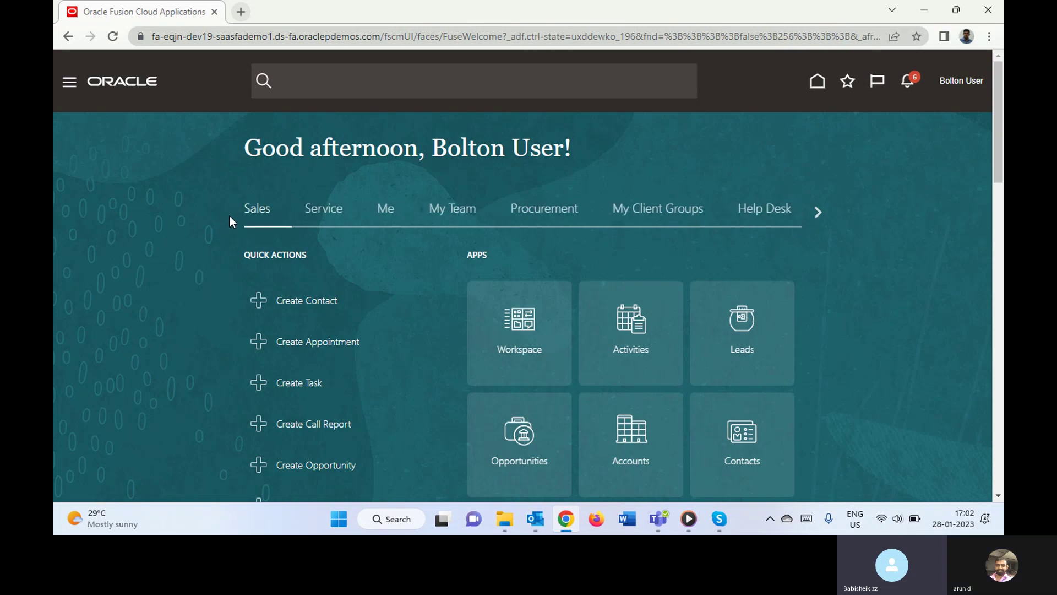
left_click(817, 213)
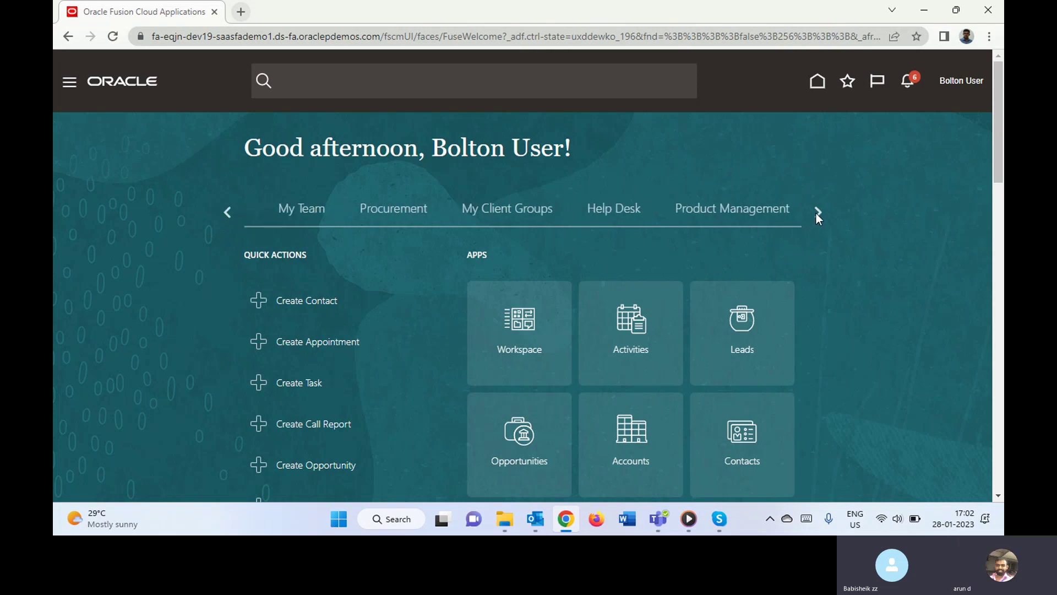
left_click(817, 213)
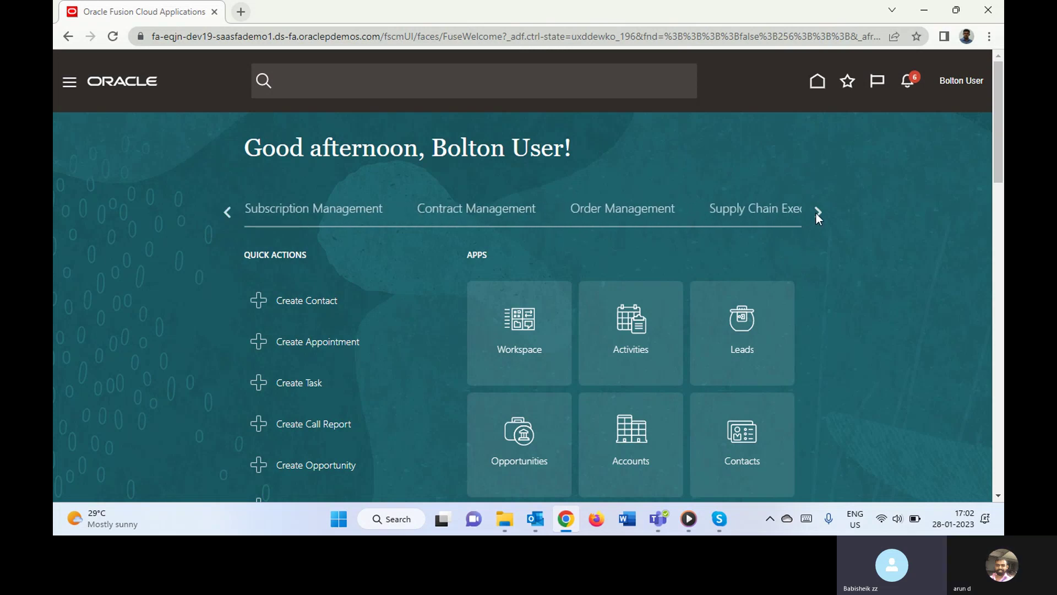
left_click(817, 213)
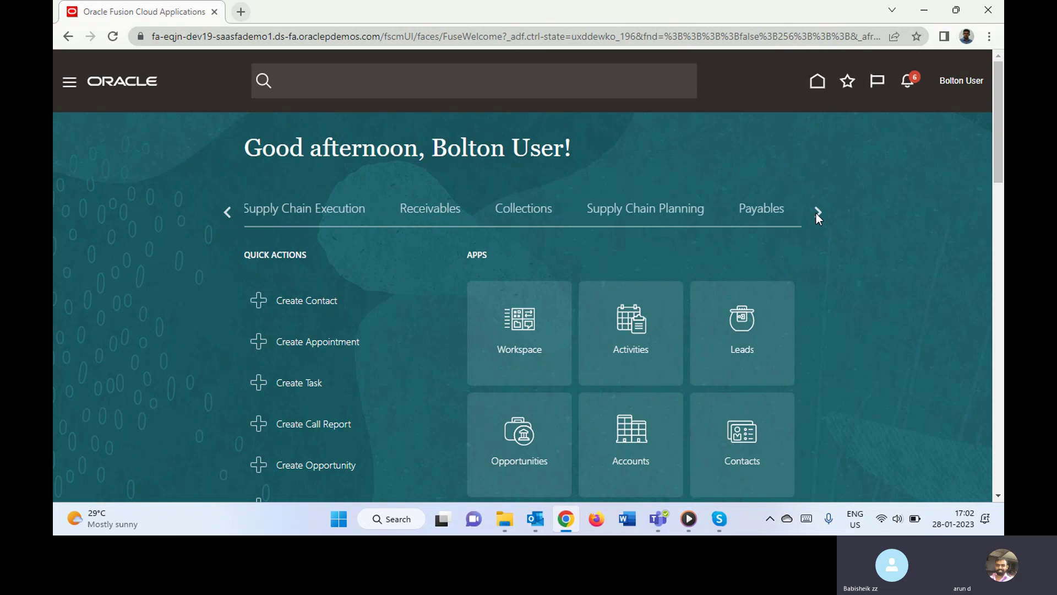
left_click(441, 212)
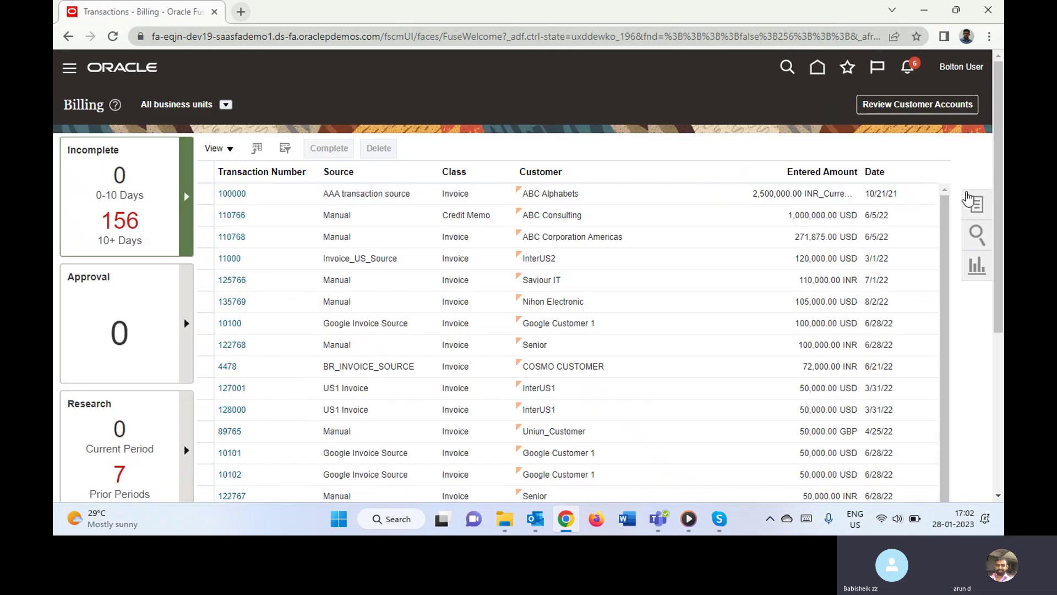
Start creating a new customer from the Billing work area's tasks
left_click(977, 206)
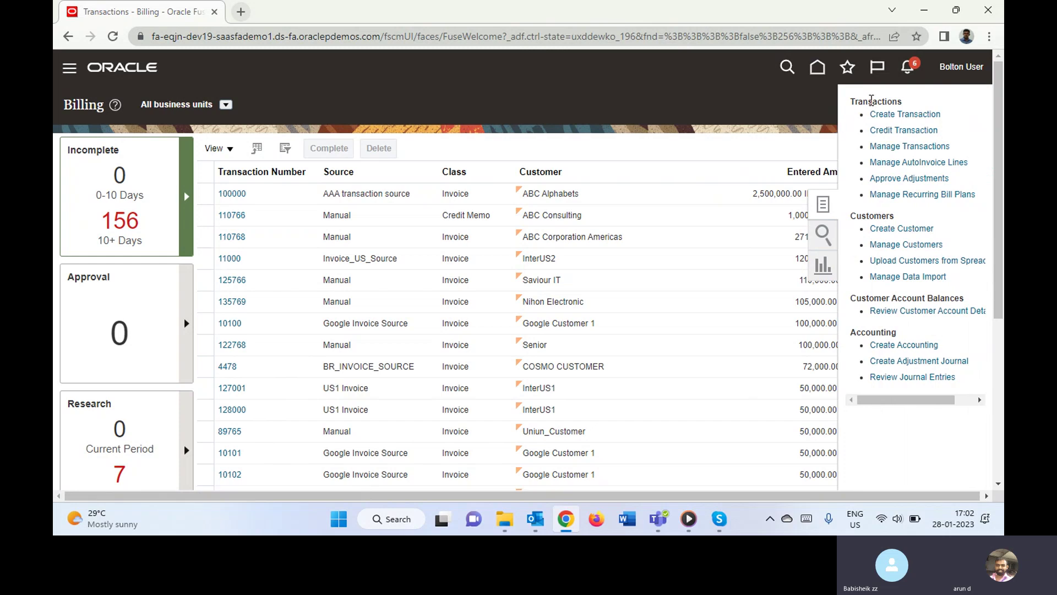
double_click(871, 101)
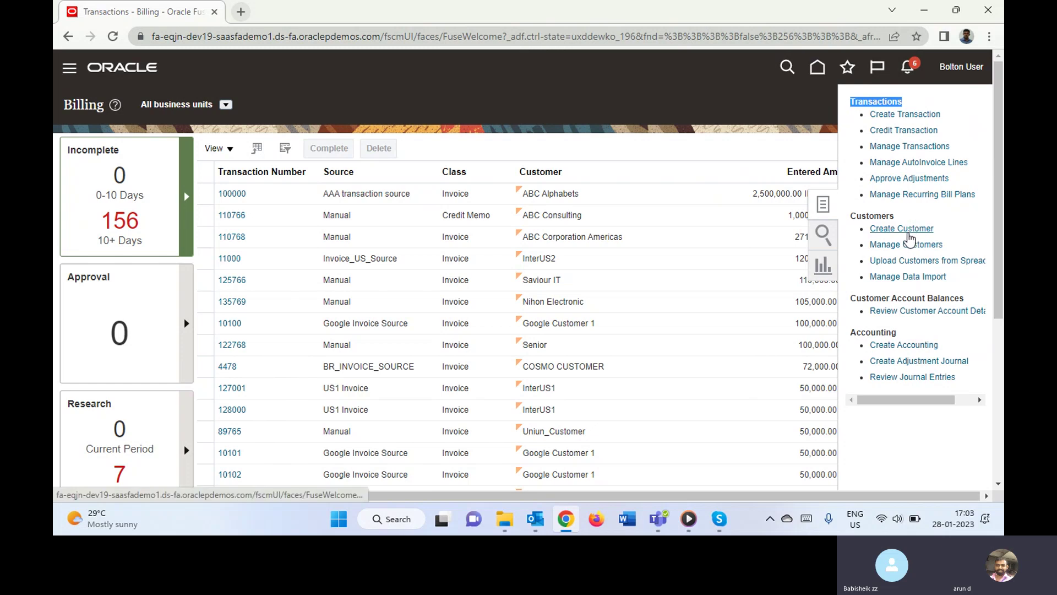
left_click(907, 231)
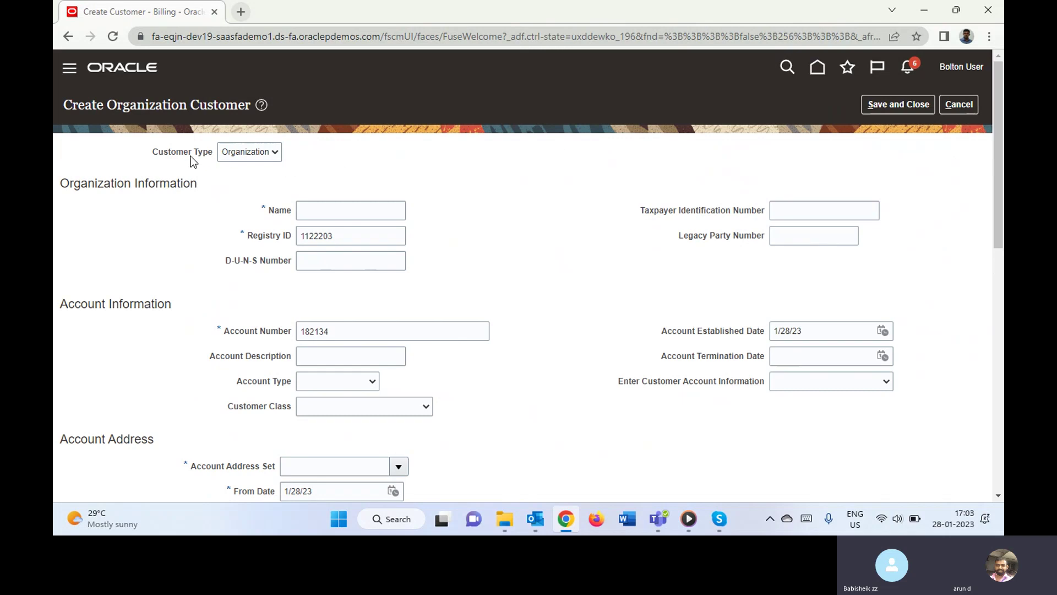
Keep the customer type as Organization and enter "Reliance Mart" as the organization name
left_click(244, 154)
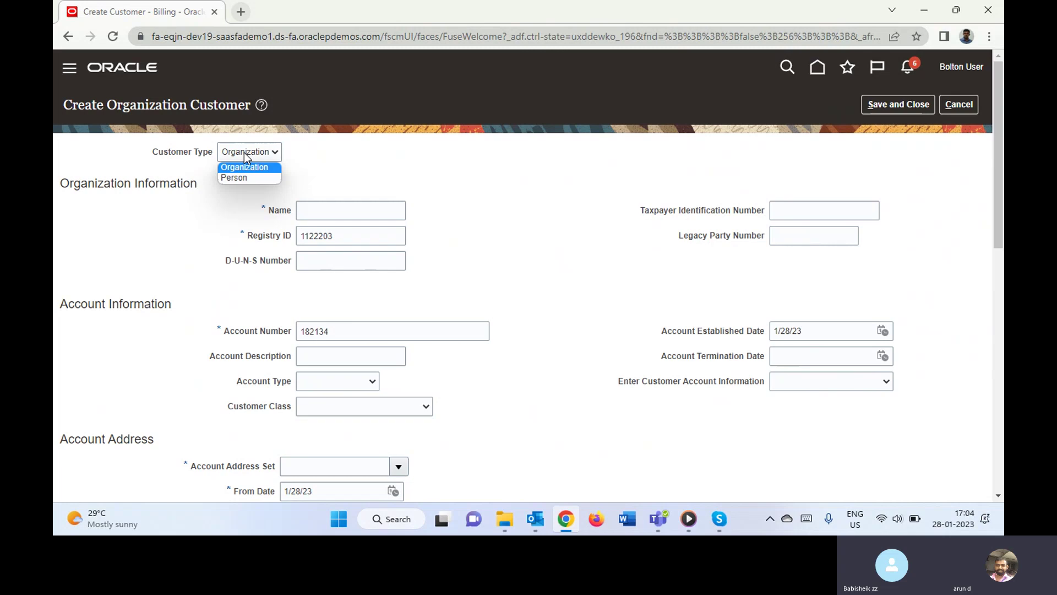
left_click(339, 169)
left_click(347, 210)
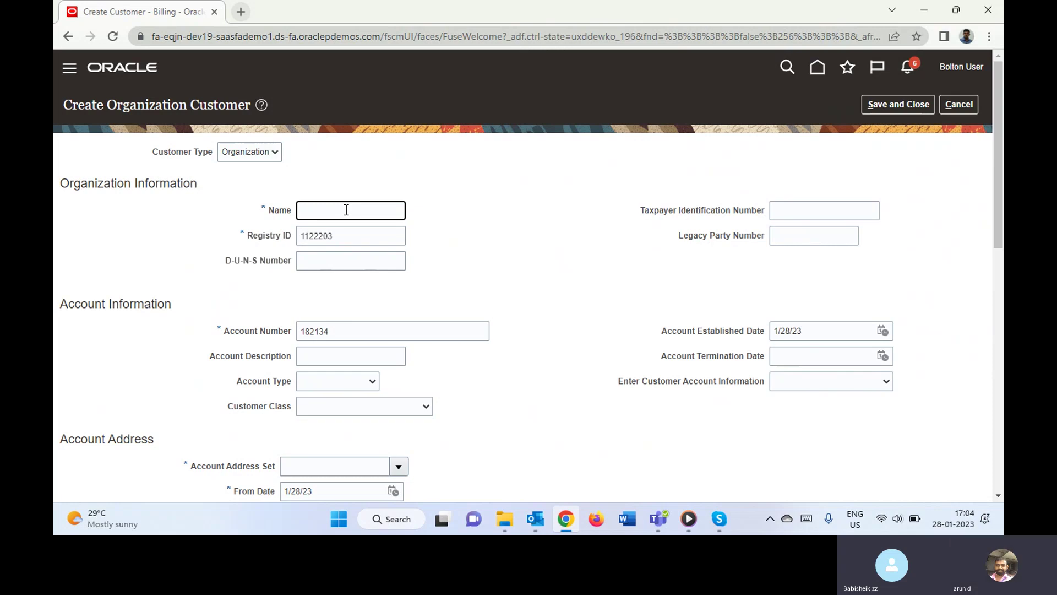
type("Reliance Malrt")
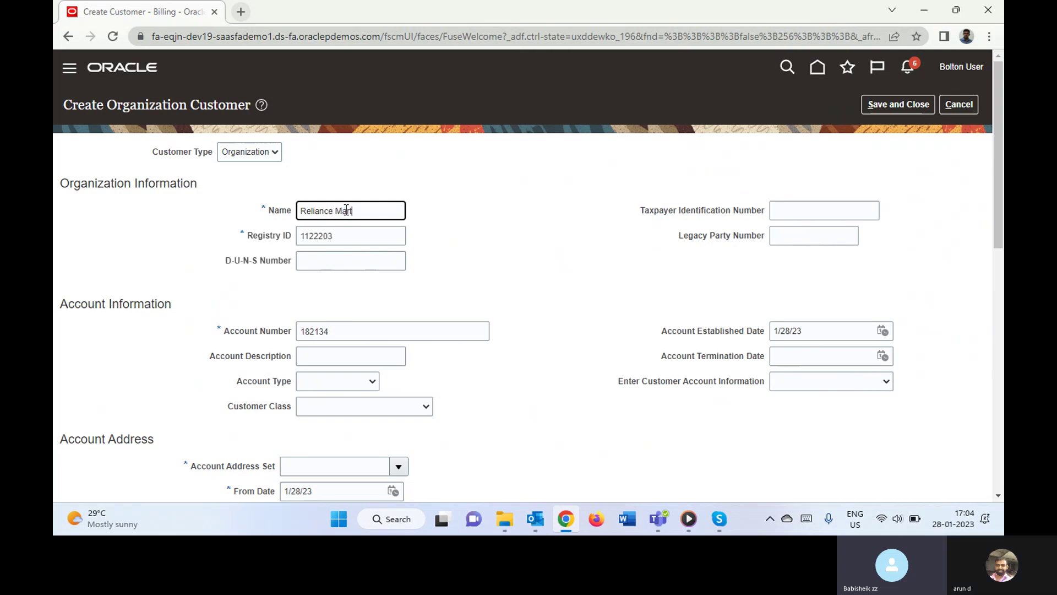
key("Tab")
key("Tab")
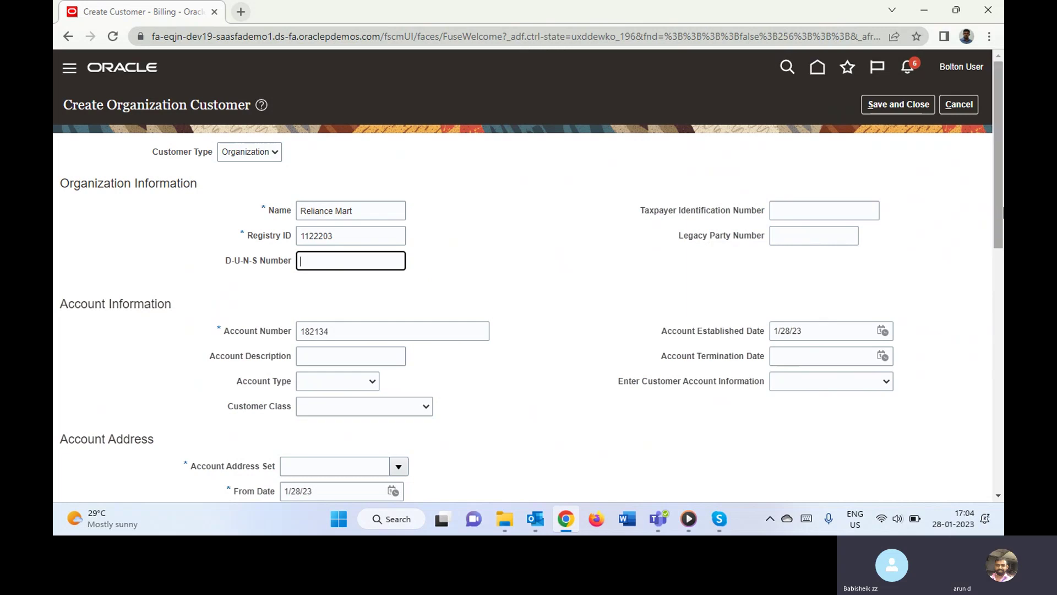
Set the Account Established Date to 1/1/23 and view the Customer Class options without choosing one
scroll(1003, 212, "down", 2)
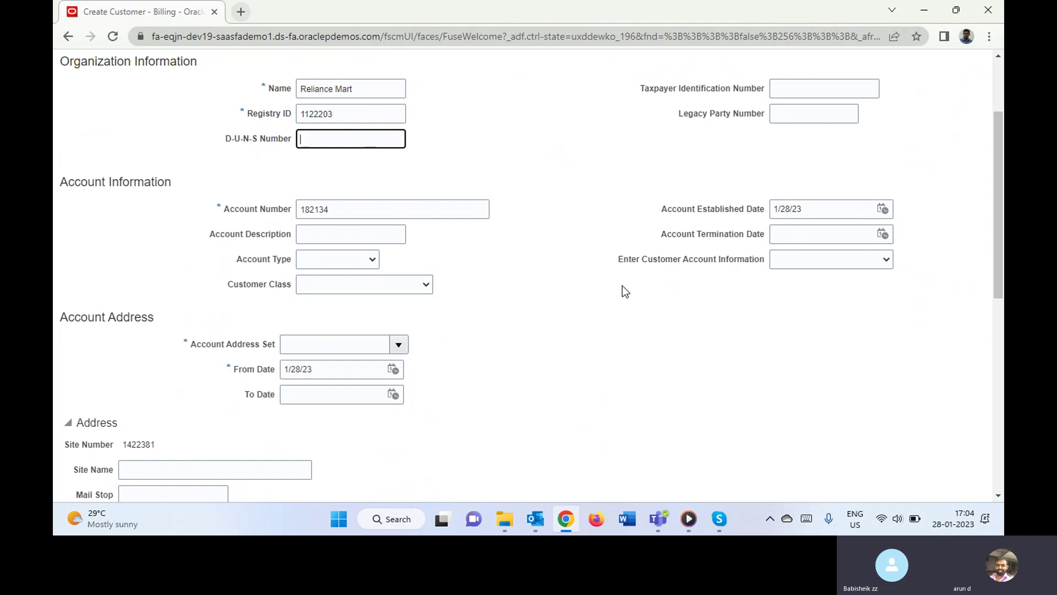
left_click(883, 209)
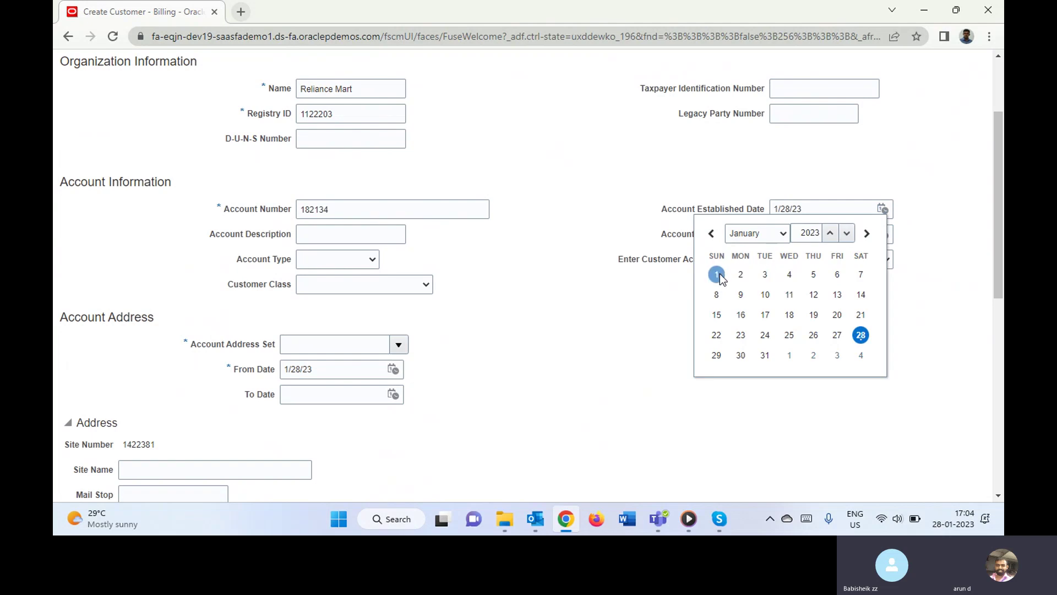
left_click(718, 276)
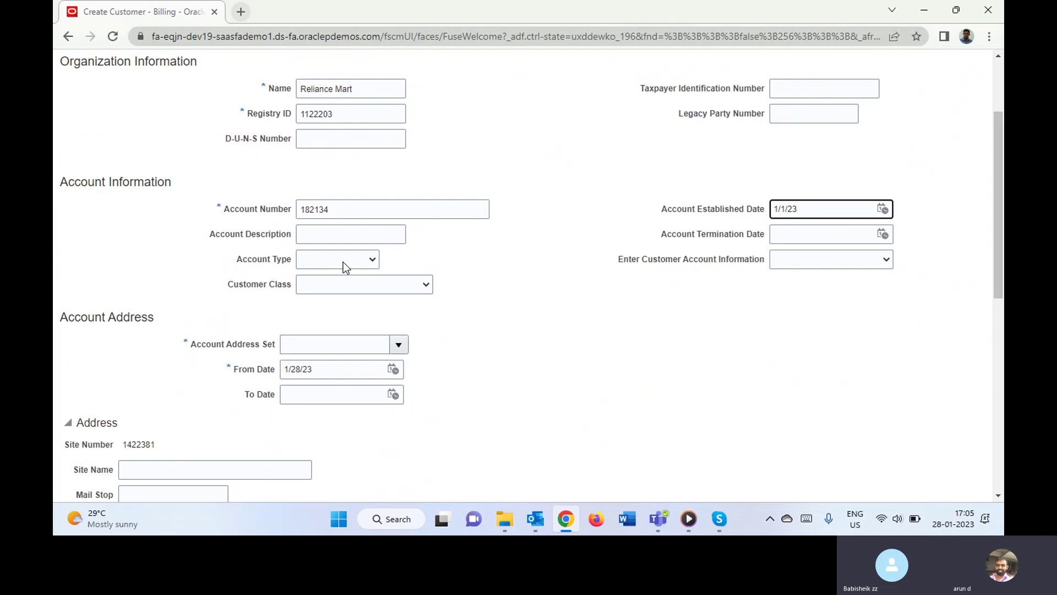
left_click(374, 283)
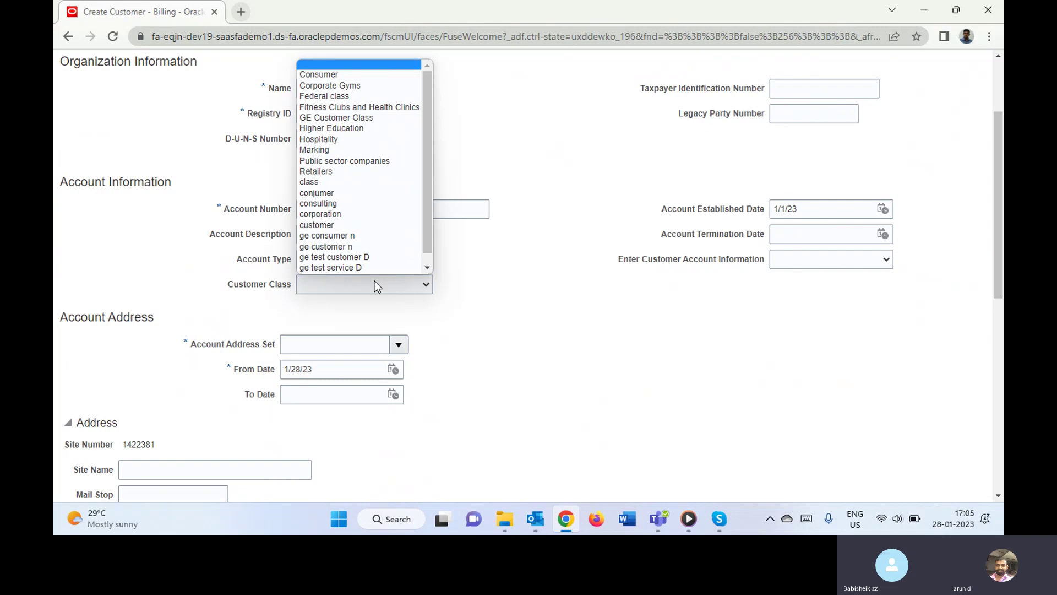
left_click(595, 342)
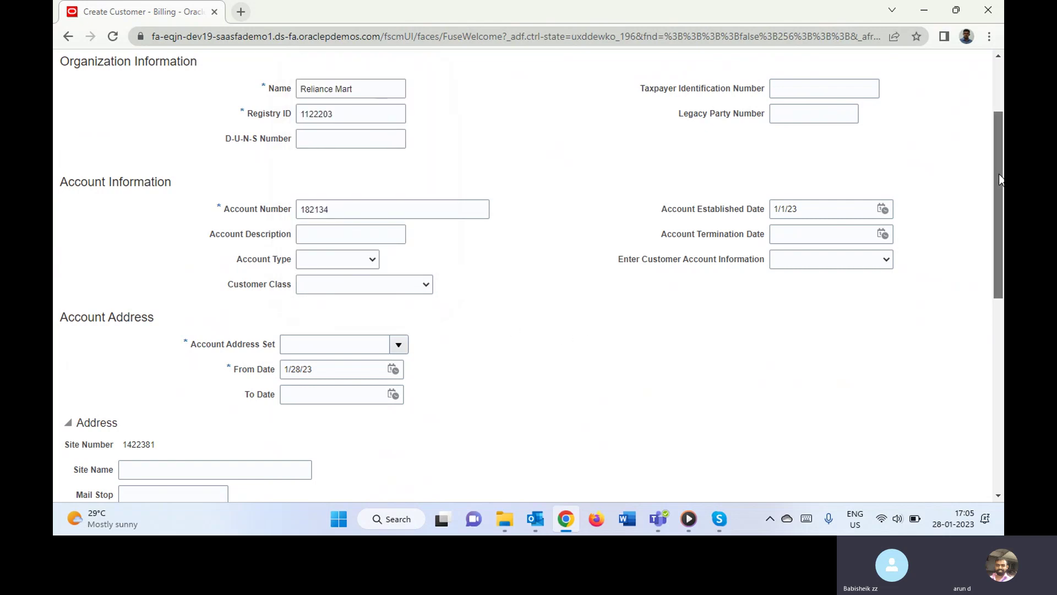
Enter "comm" as the Account Address Set in the Account Address section
left_click_drag(999, 174, 999, 246)
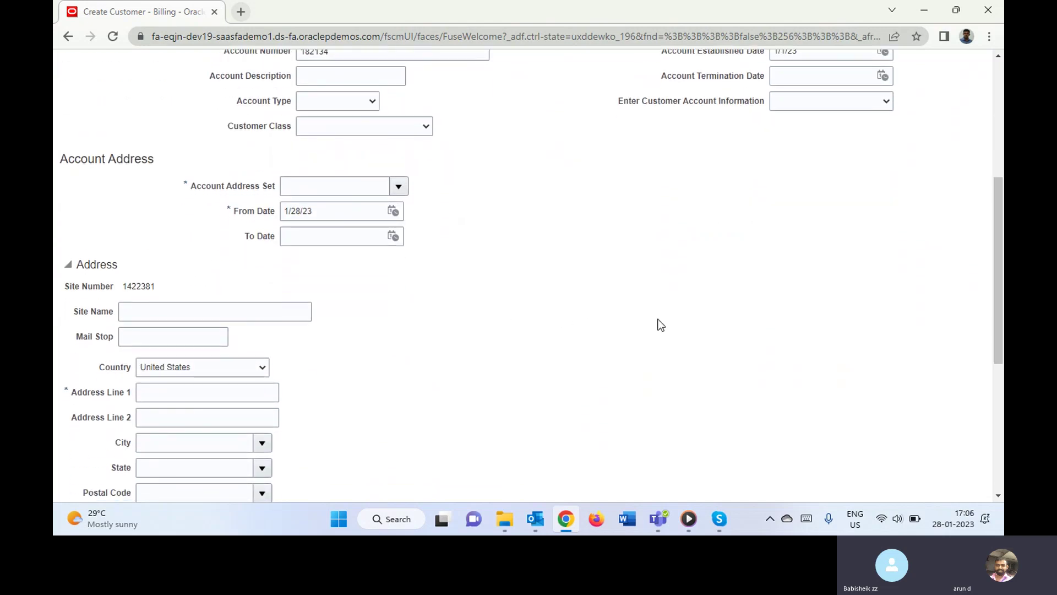
left_click(398, 187)
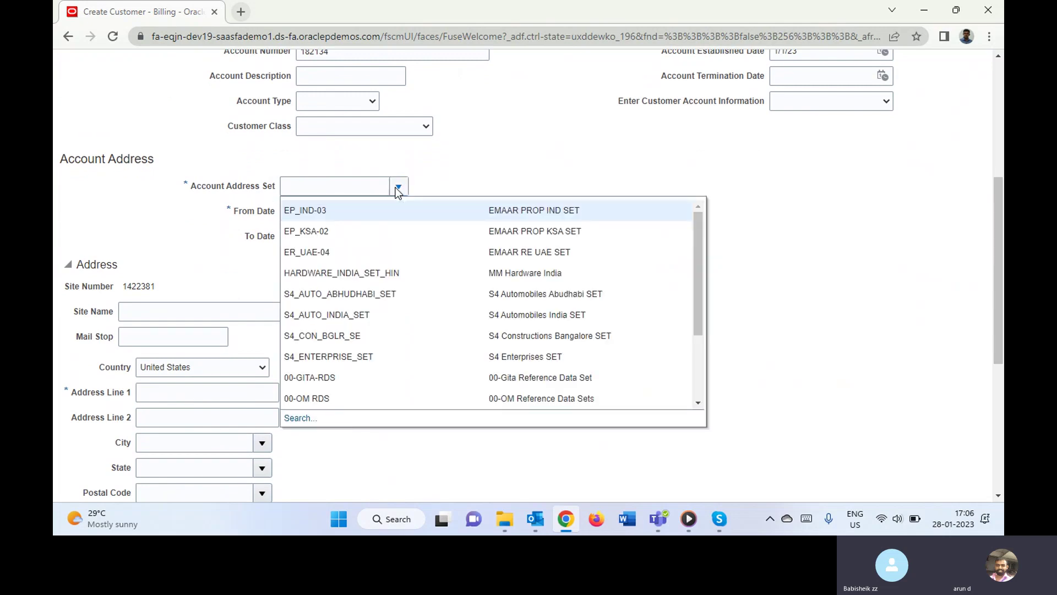
left_click(360, 186)
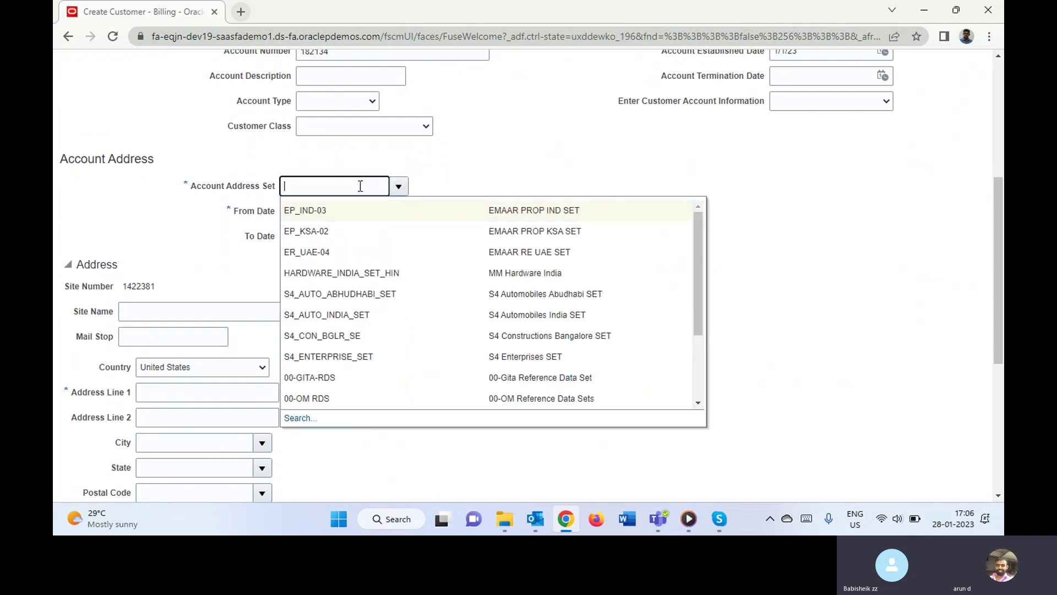
type("comm")
key("Tab")
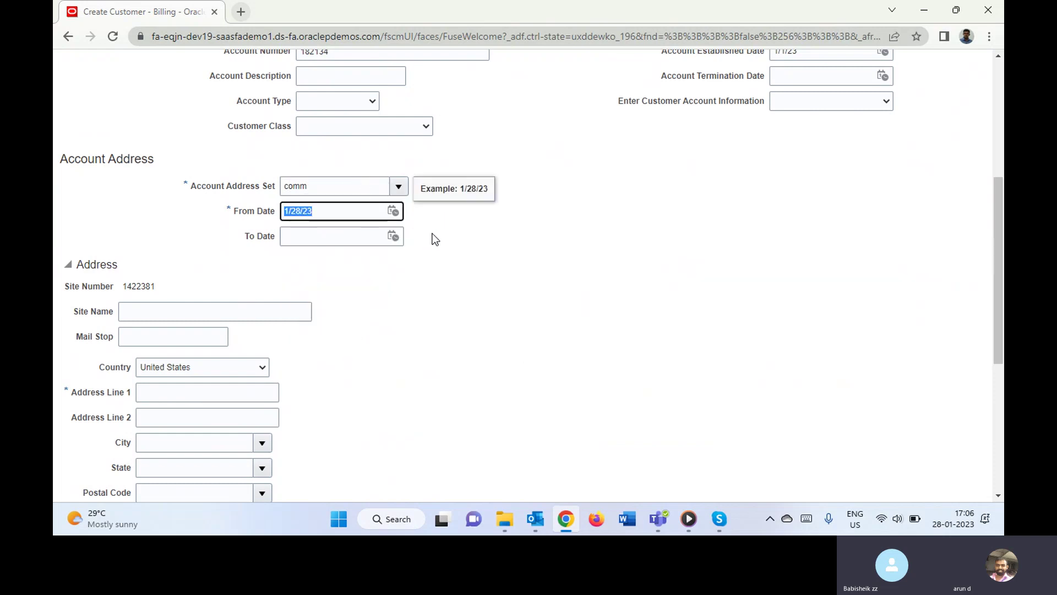
Search the account address sets for code "comm", highlight COMMON, and cancel the selection dialog
left_click(399, 188)
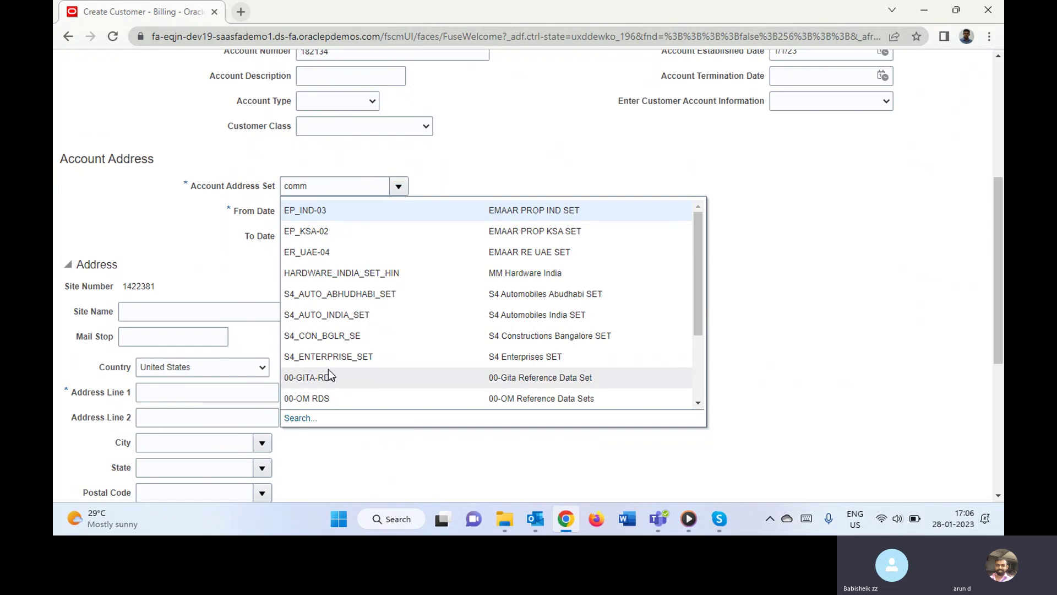
left_click(298, 418)
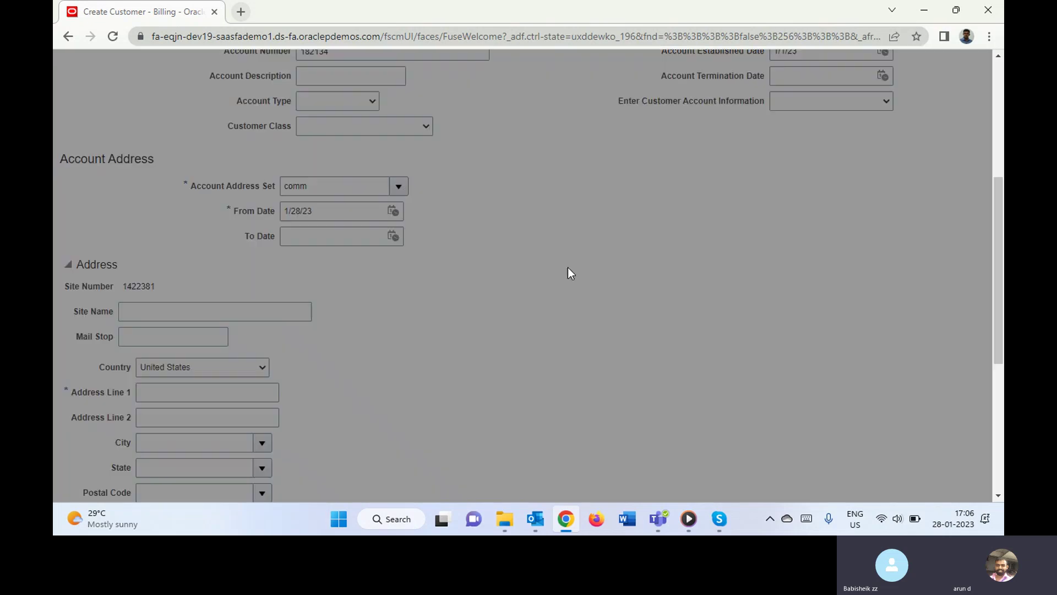
left_click(789, 306)
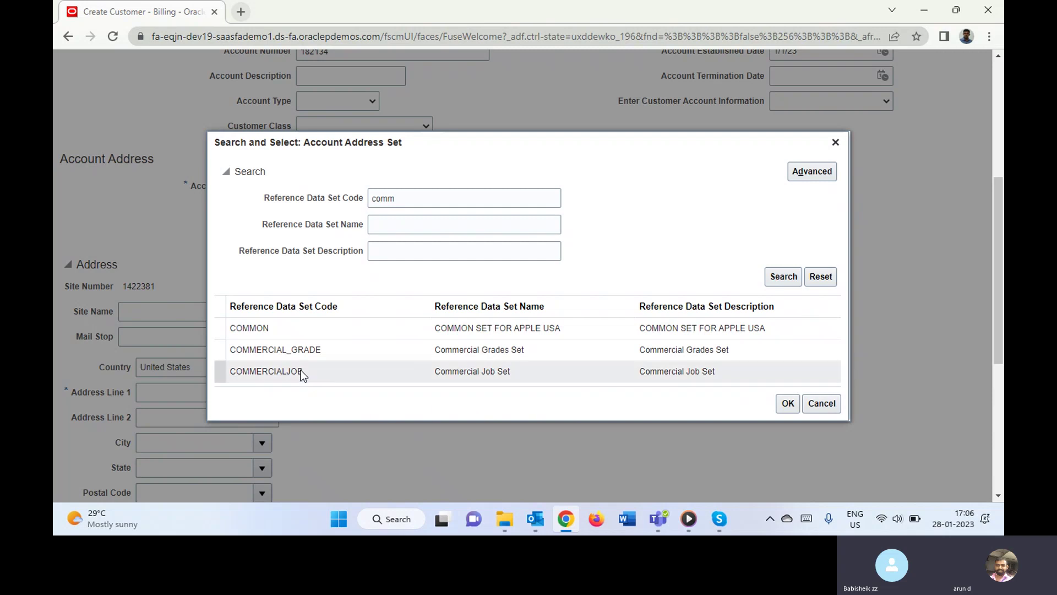
left_click(272, 325)
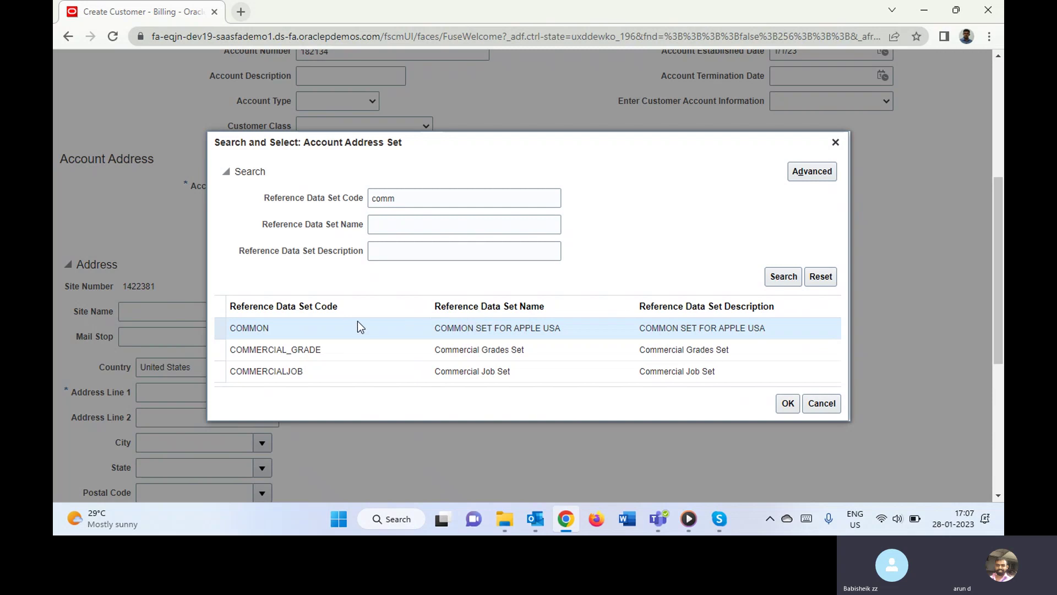
left_click(823, 405)
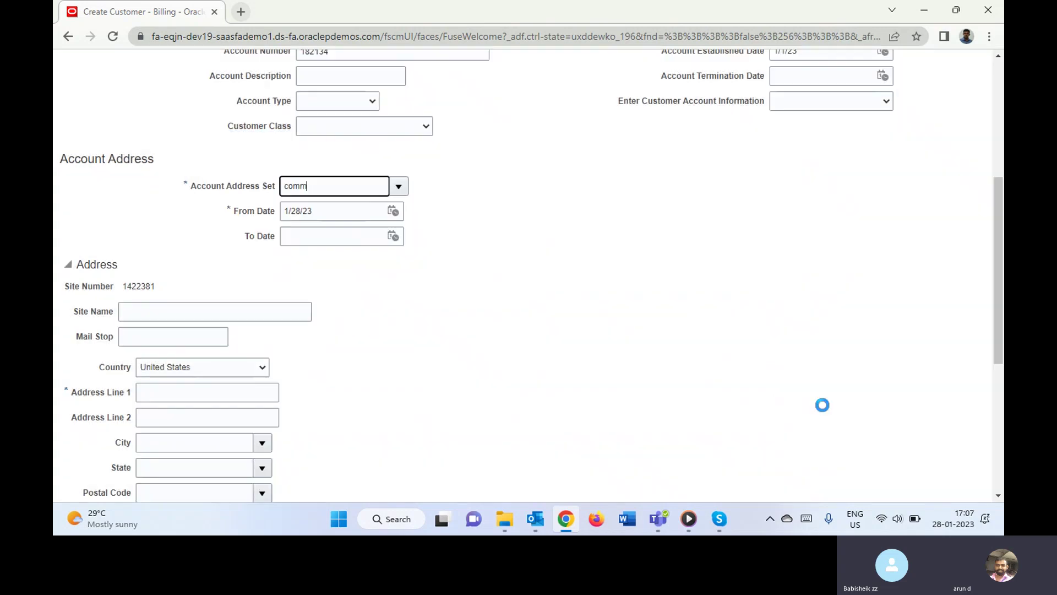
Search the account address sets for code "Bol", choose BOLTON_OMAN_BU_CUSTOMER_SET, and set the account address From Date to 1/1/23
left_click(398, 187)
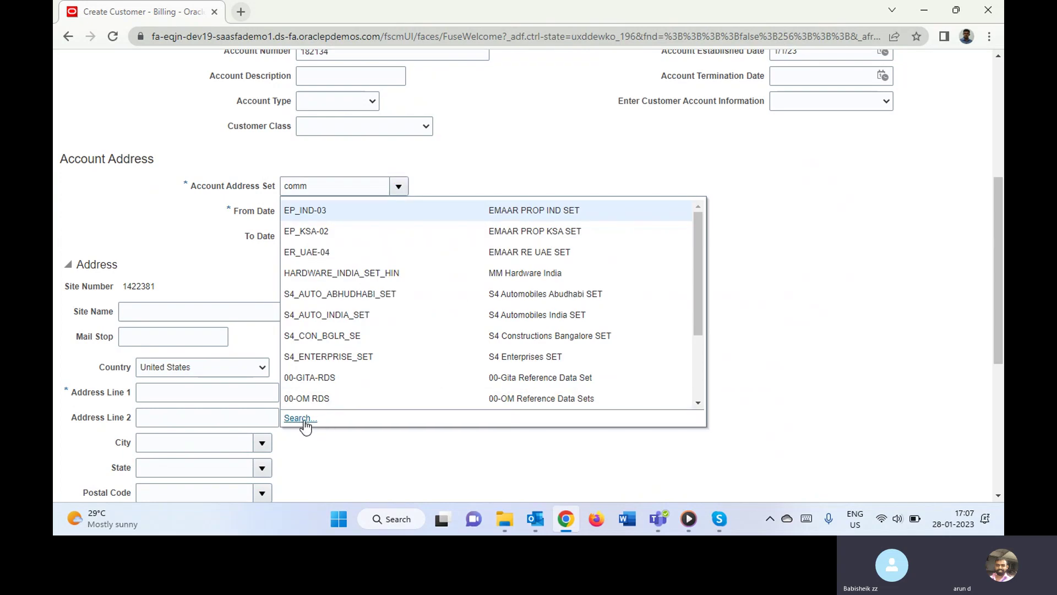
left_click(302, 418)
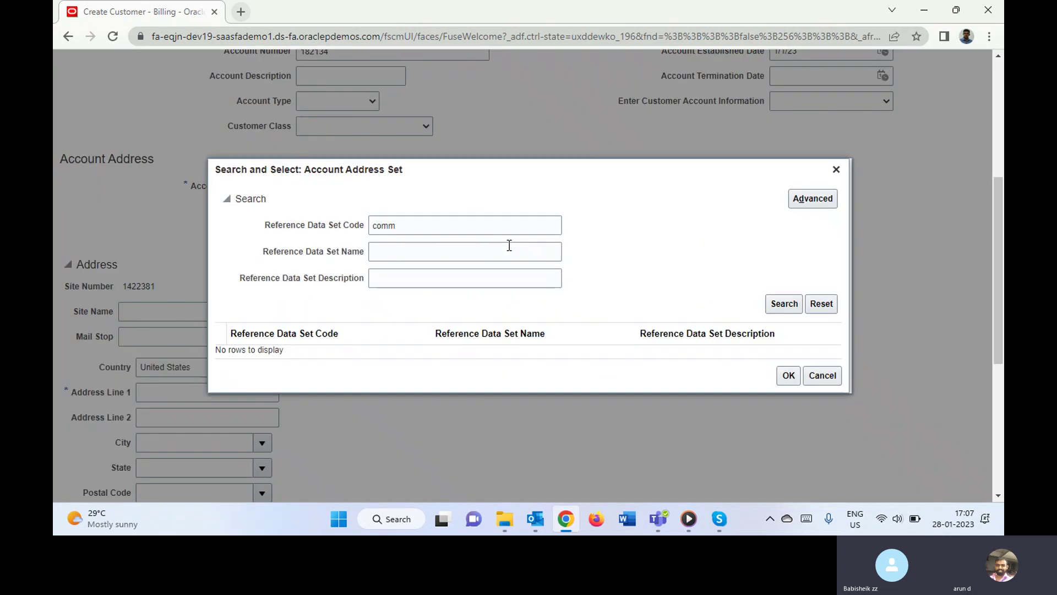
double_click(481, 217)
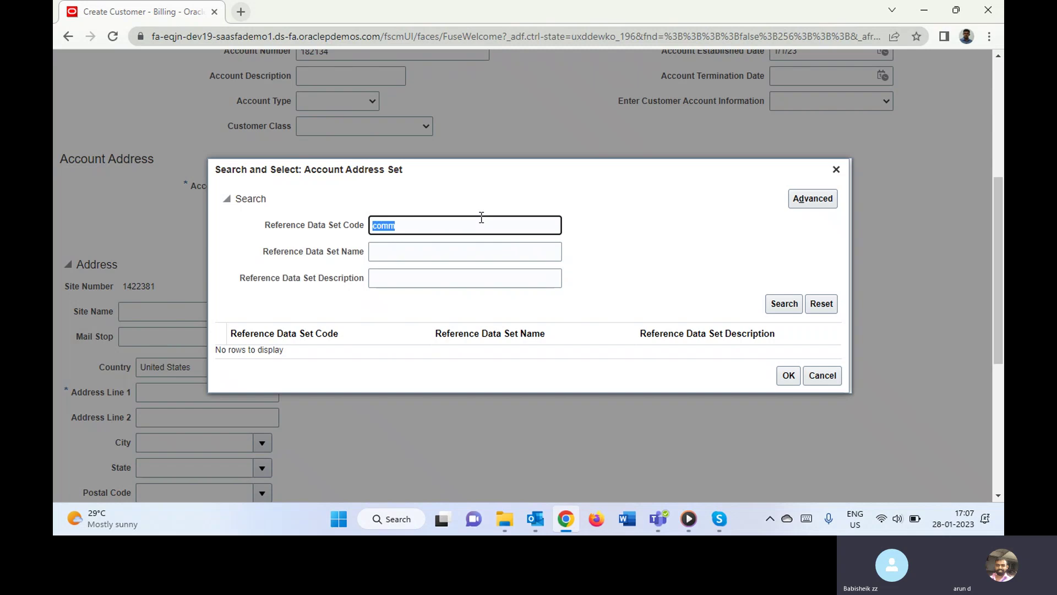
type("Bol")
key("Return")
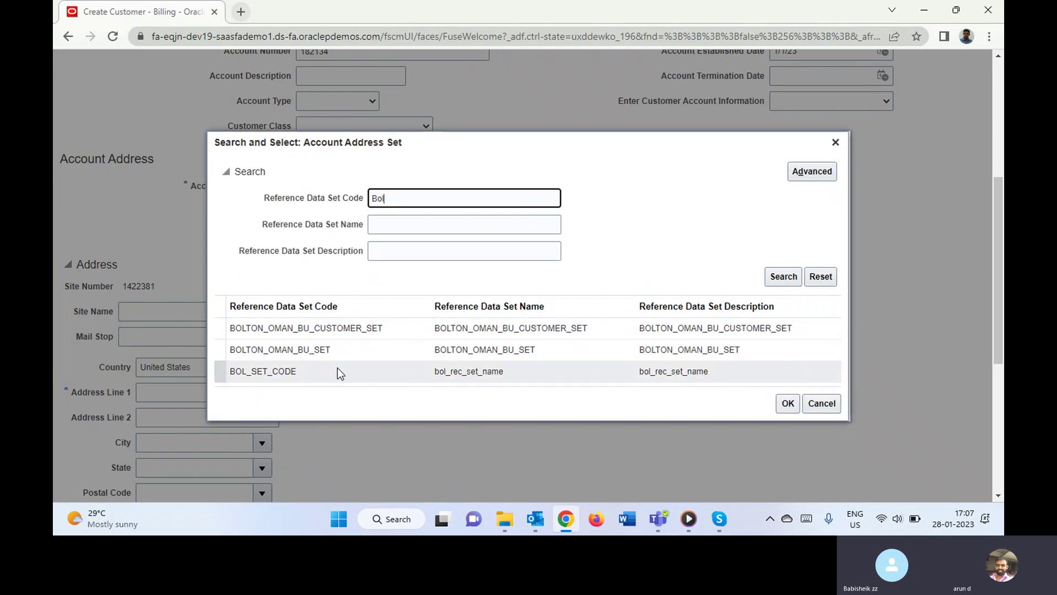
left_click(313, 331)
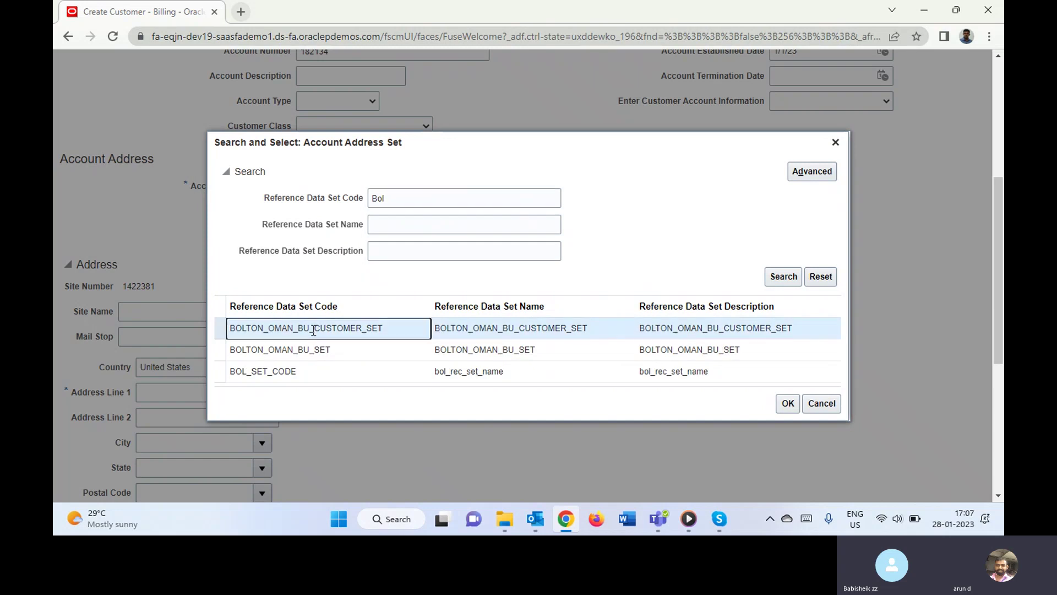
left_click(787, 405)
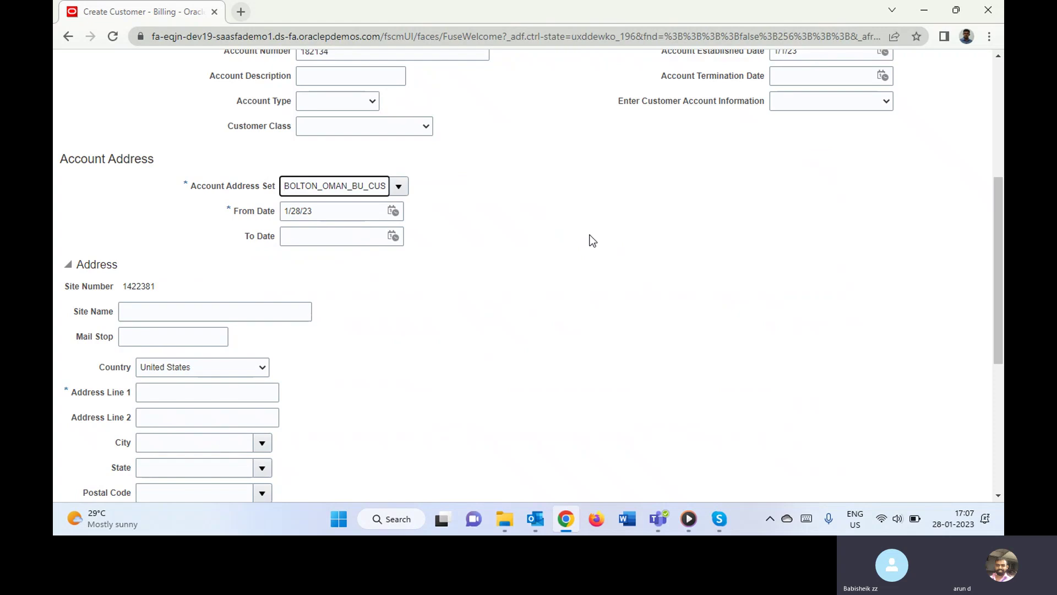
left_click(395, 211)
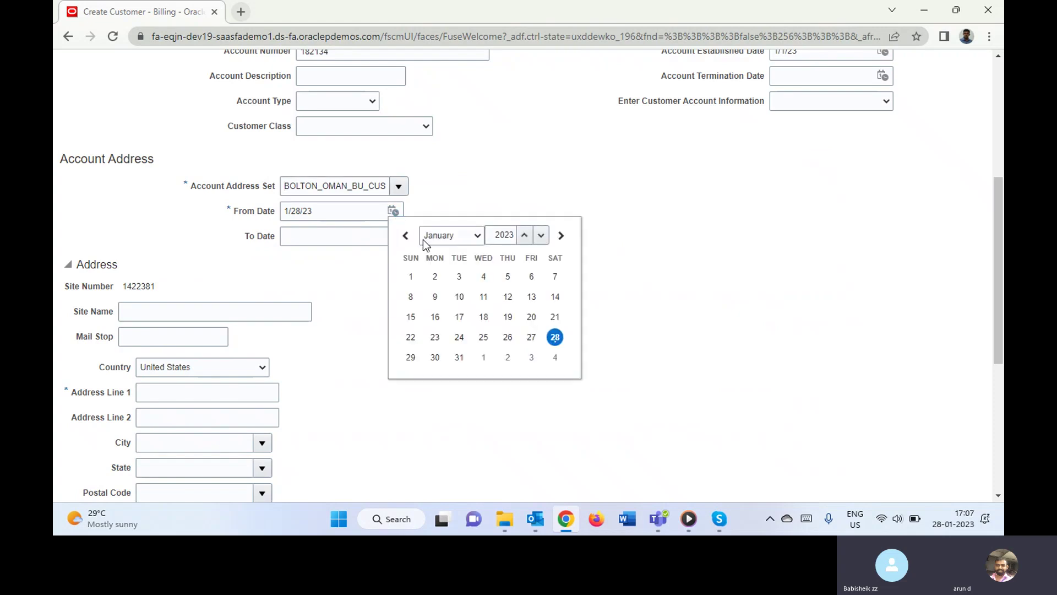
left_click(418, 279)
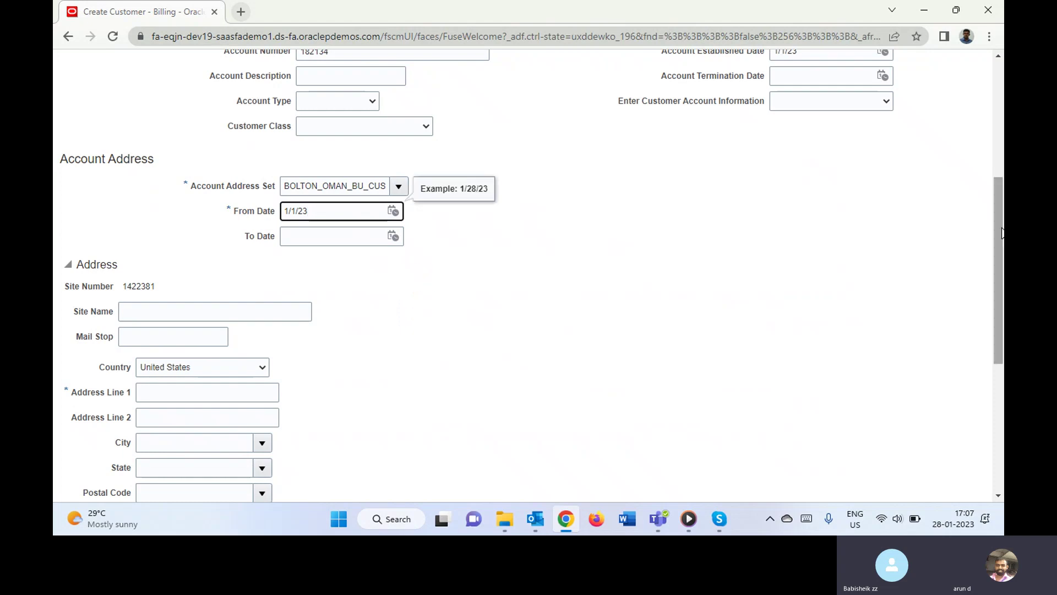
Enter the customer's locality as the Site Name and set the address country to India
left_click_drag(1001, 232, 1002, 311)
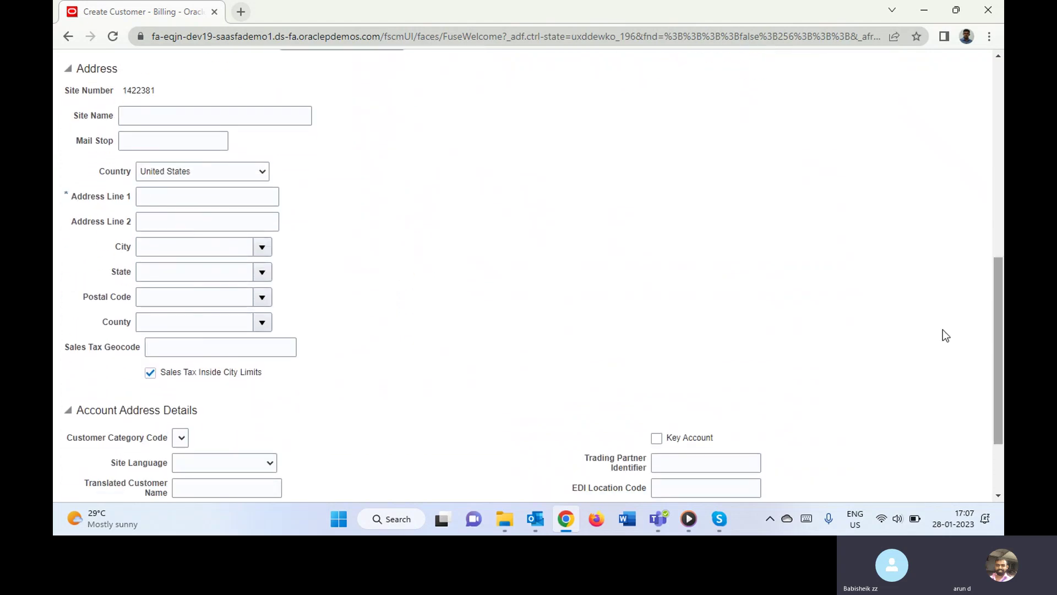
left_click(234, 115)
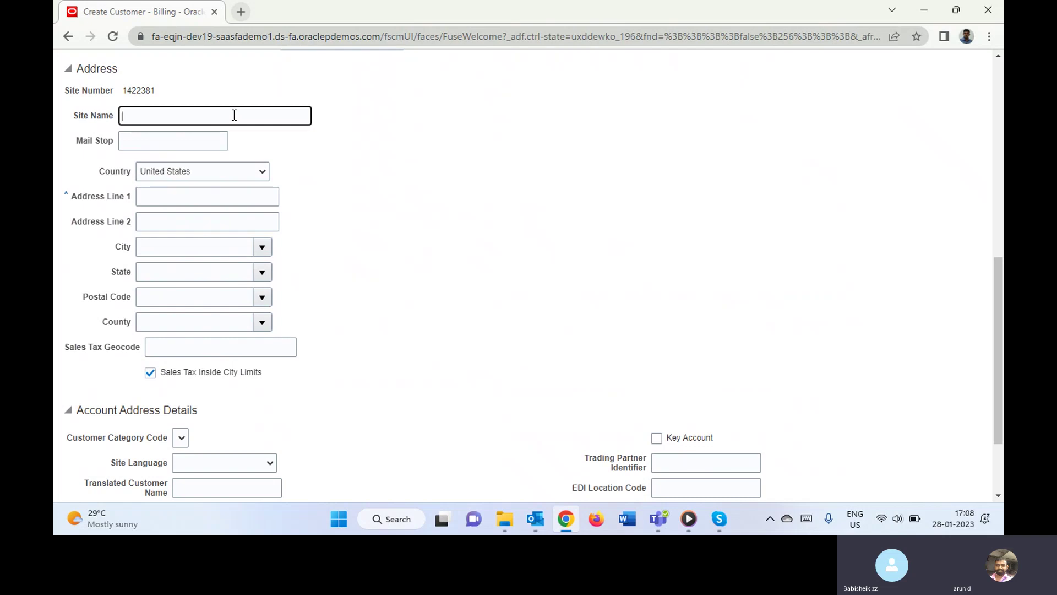
type("Anna Nagar")
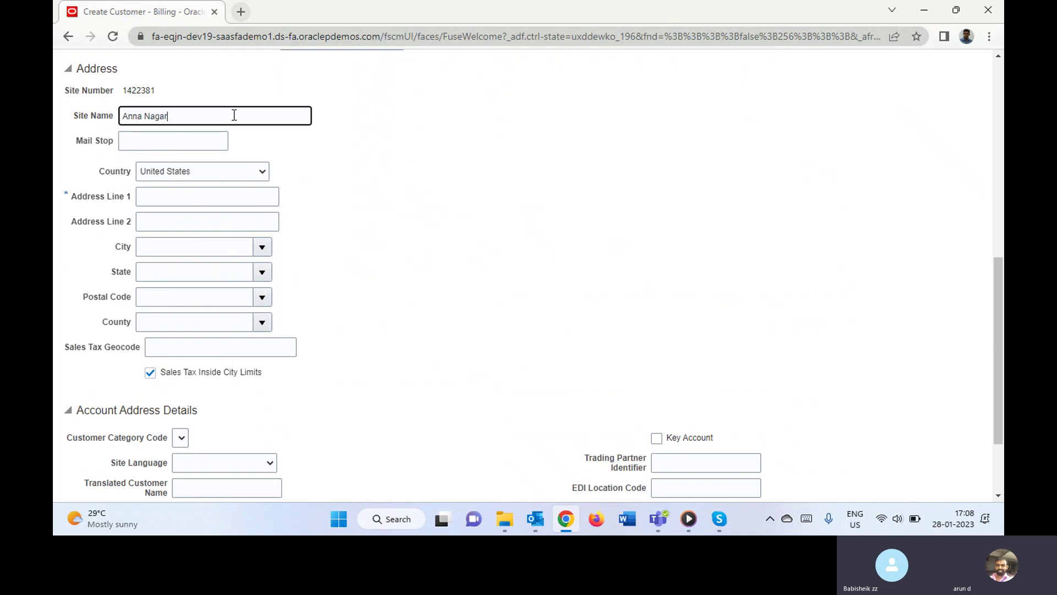
key("Tab")
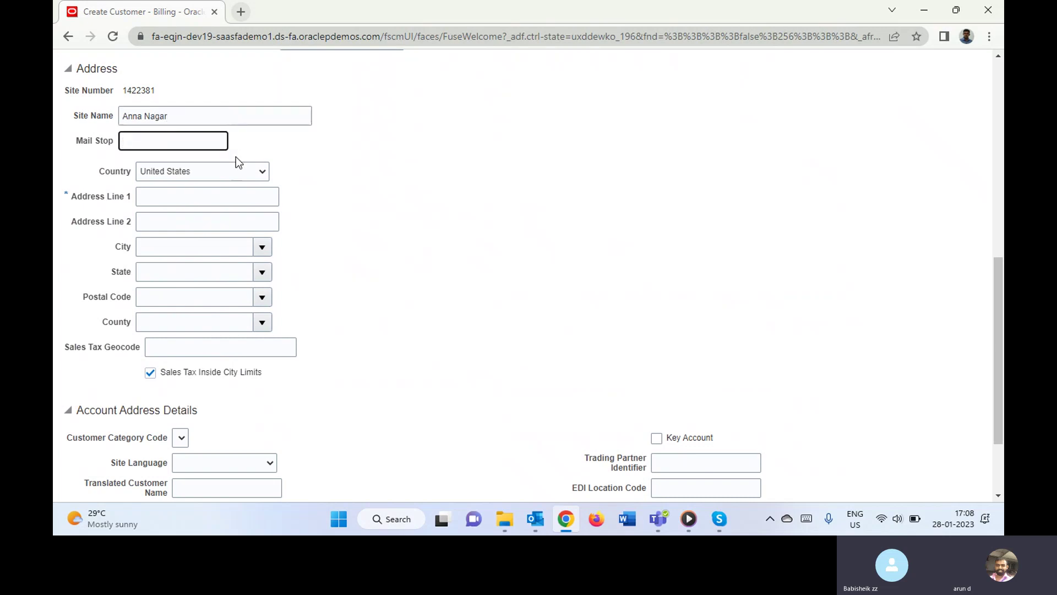
left_click(245, 173)
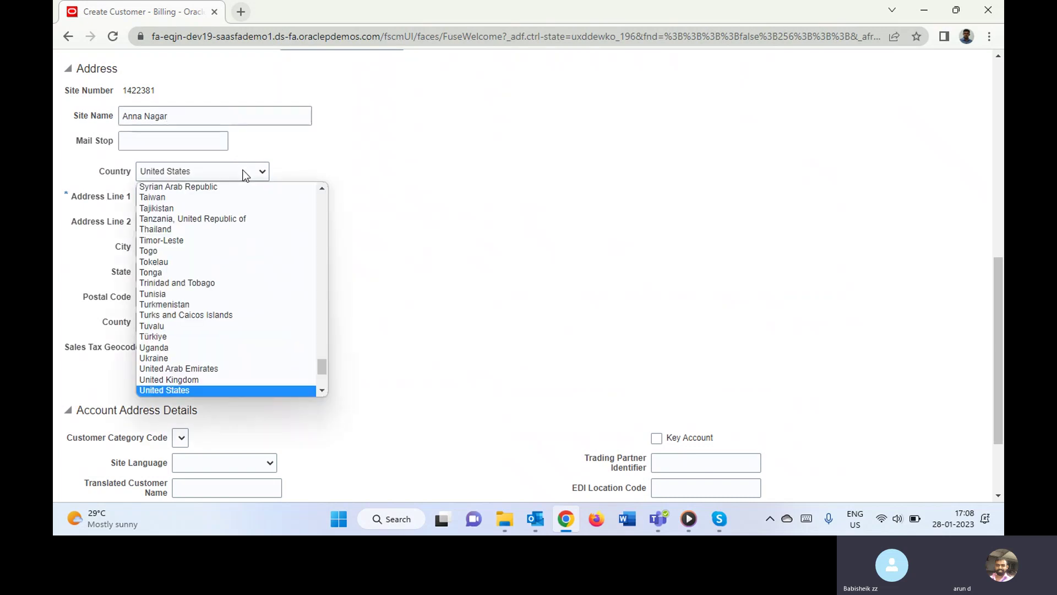
key("i")
key("n")
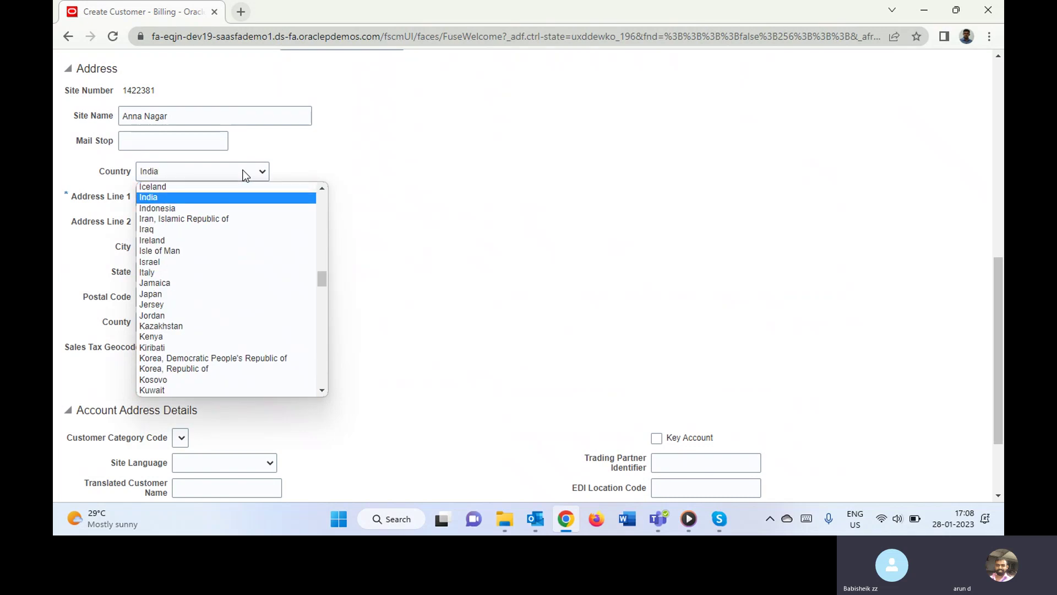
key("Return")
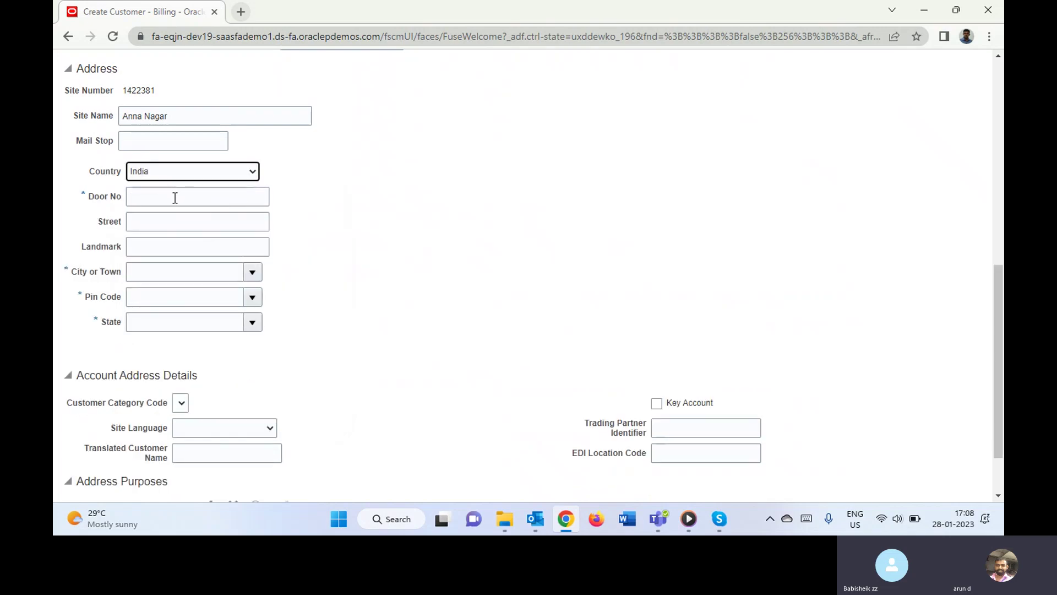
Fill in the customer's Door No address line and choose the matching City or Town, leaving Street and Landmark blank
left_click(174, 195)
type("An")
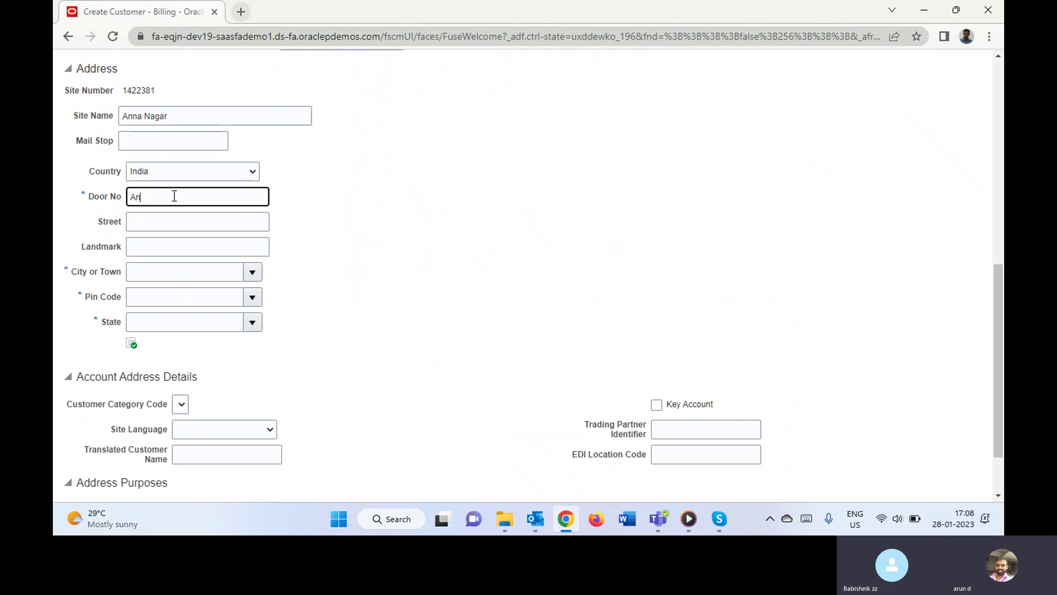
type("na Nagar")
key("Tab")
key("Tab")
key("Tab")
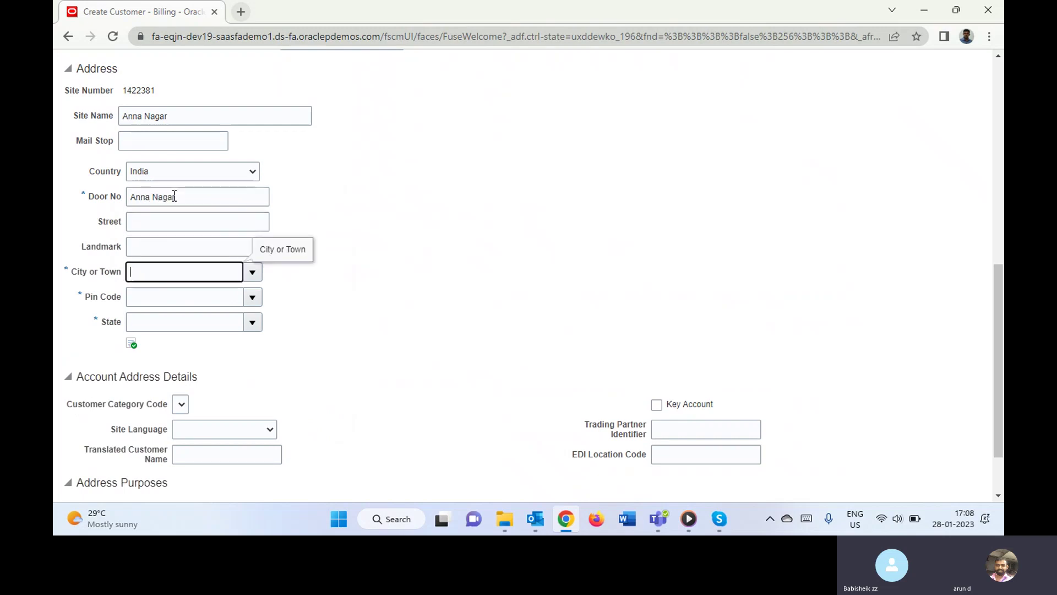
type("Chenn")
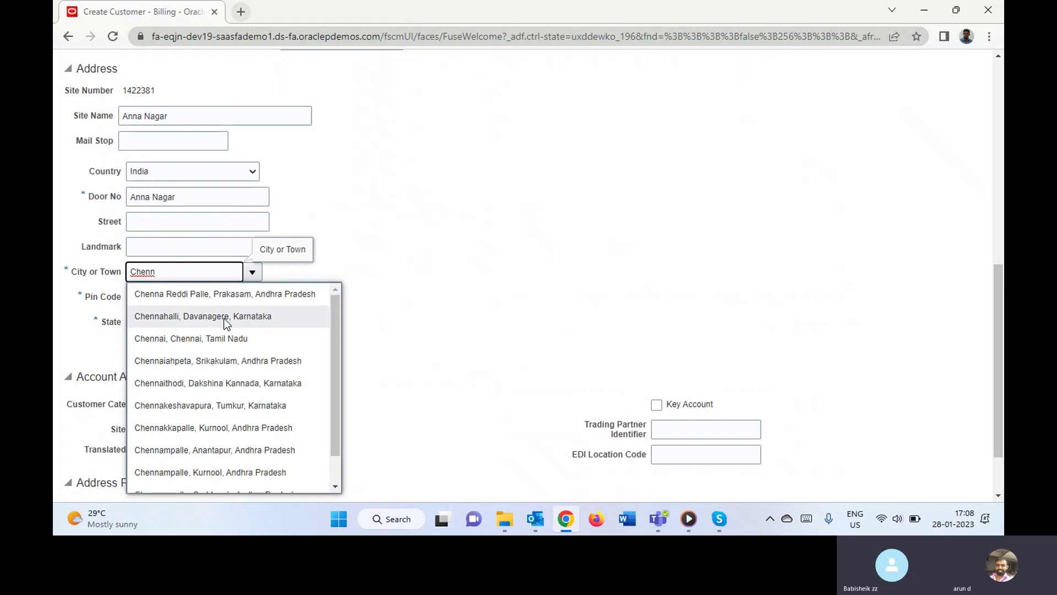
left_click(266, 342)
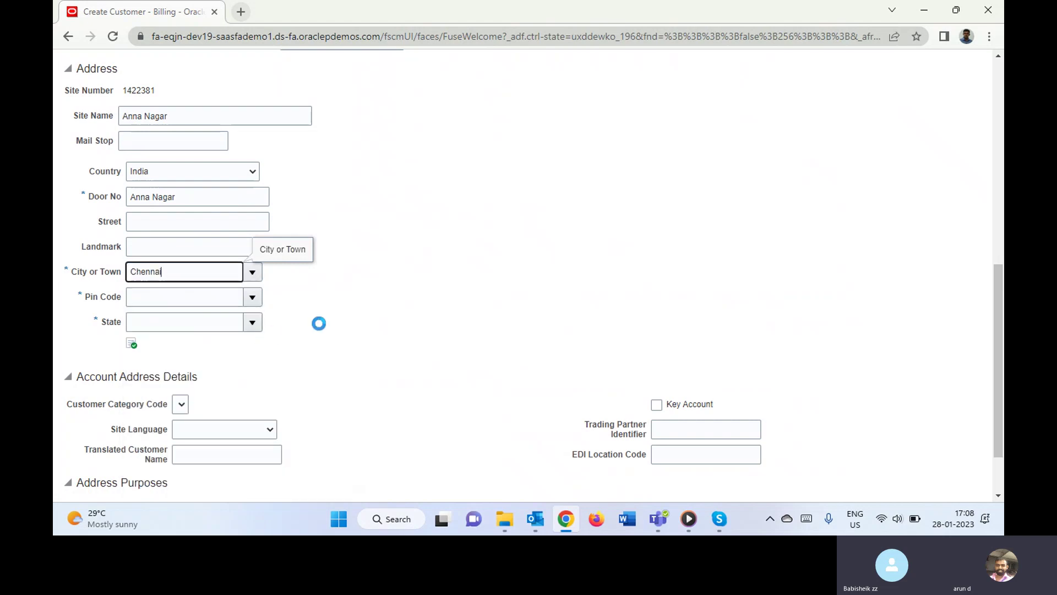
Look up and choose the customer's postal Pin Code for the selected city
left_click(254, 297)
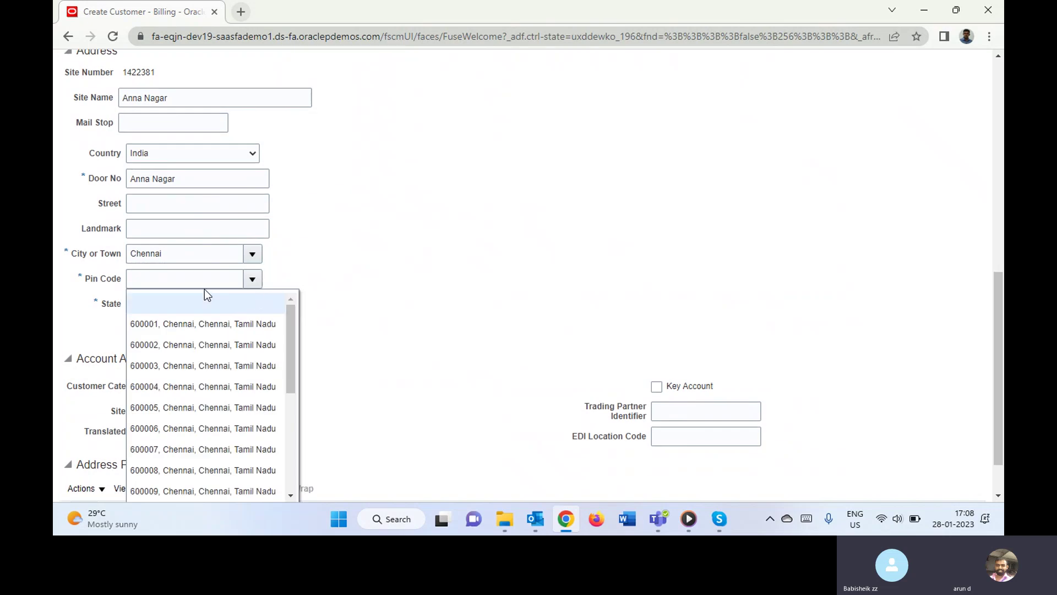
left_click(190, 281)
type("600")
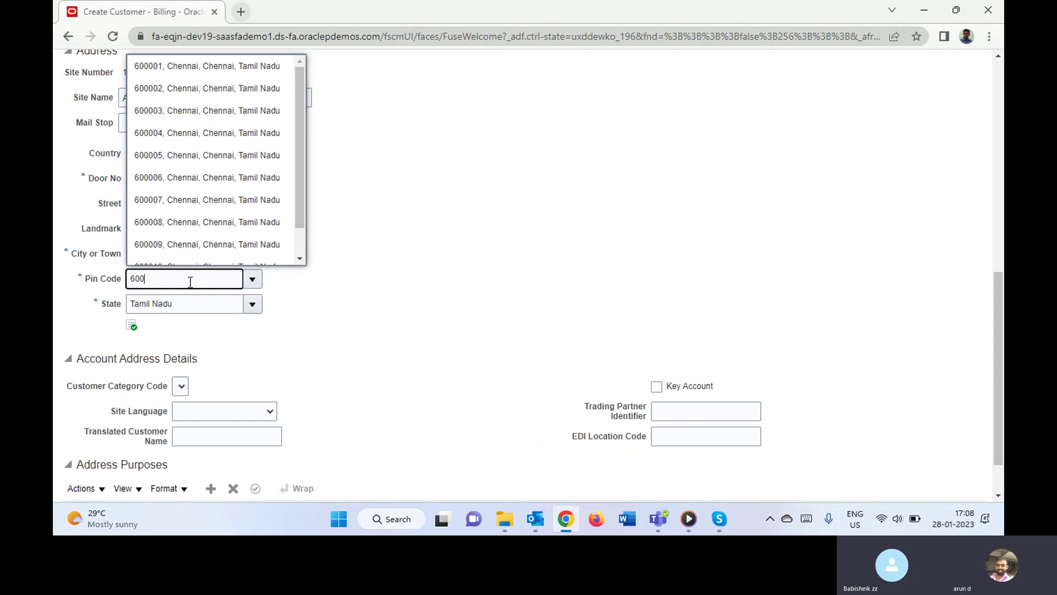
type("0")
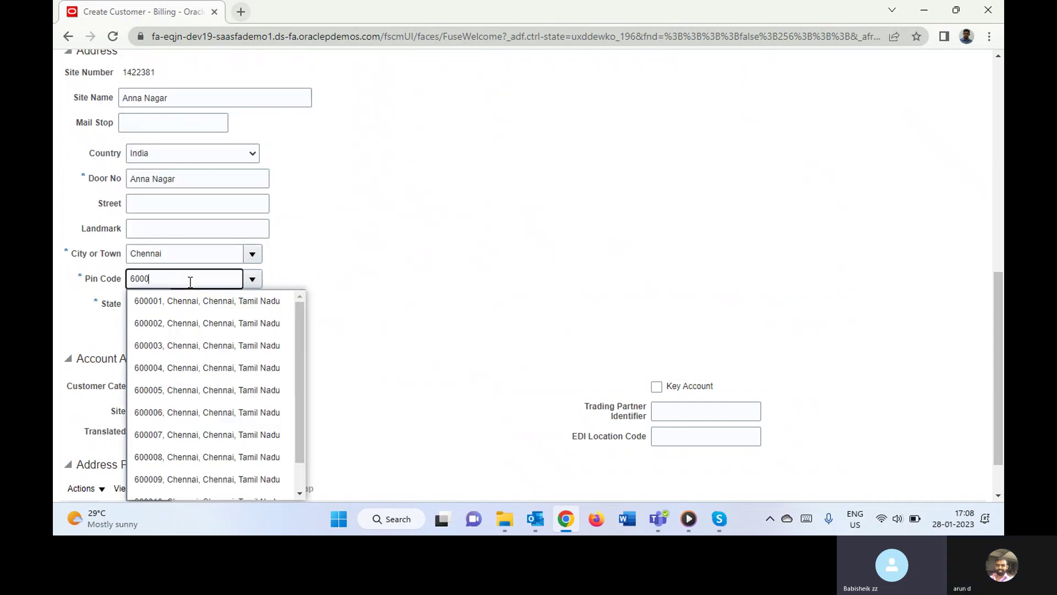
type("4")
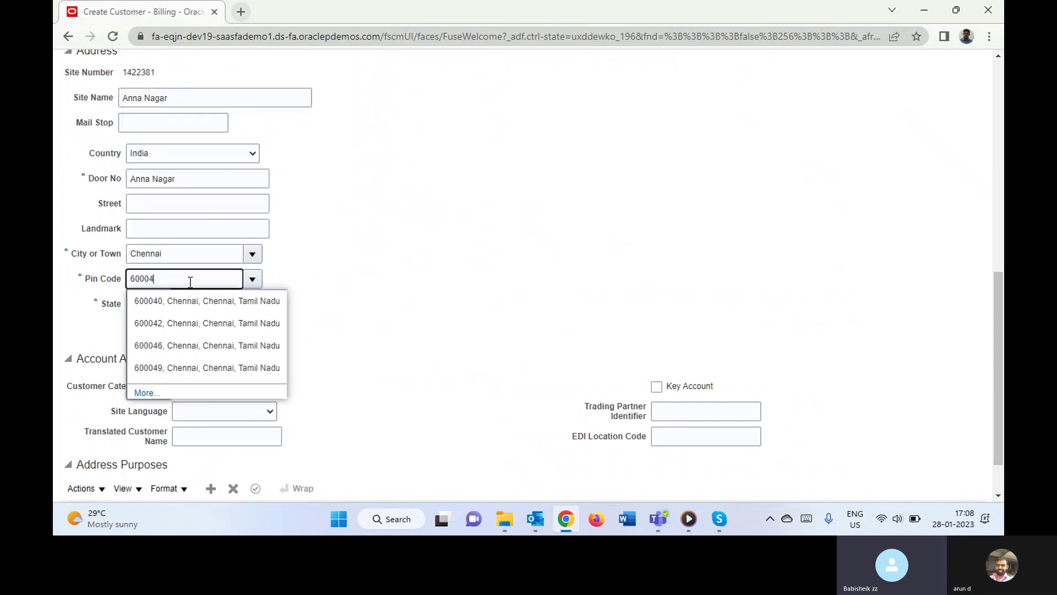
left_click(266, 300)
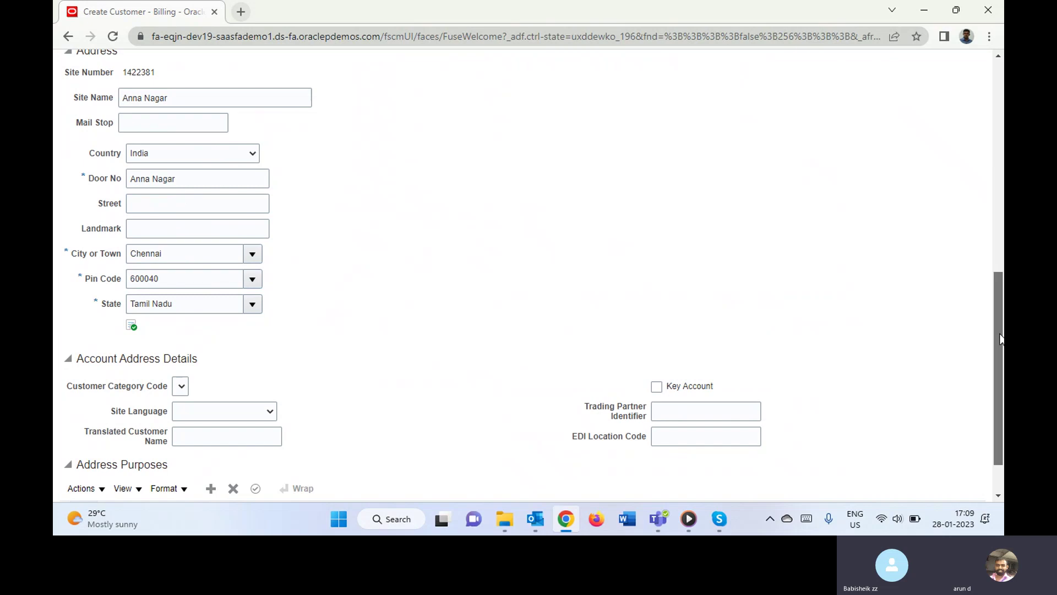
Add a row under Address Purposes and set its purpose to Bill to
left_click_drag(1001, 338, 999, 372)
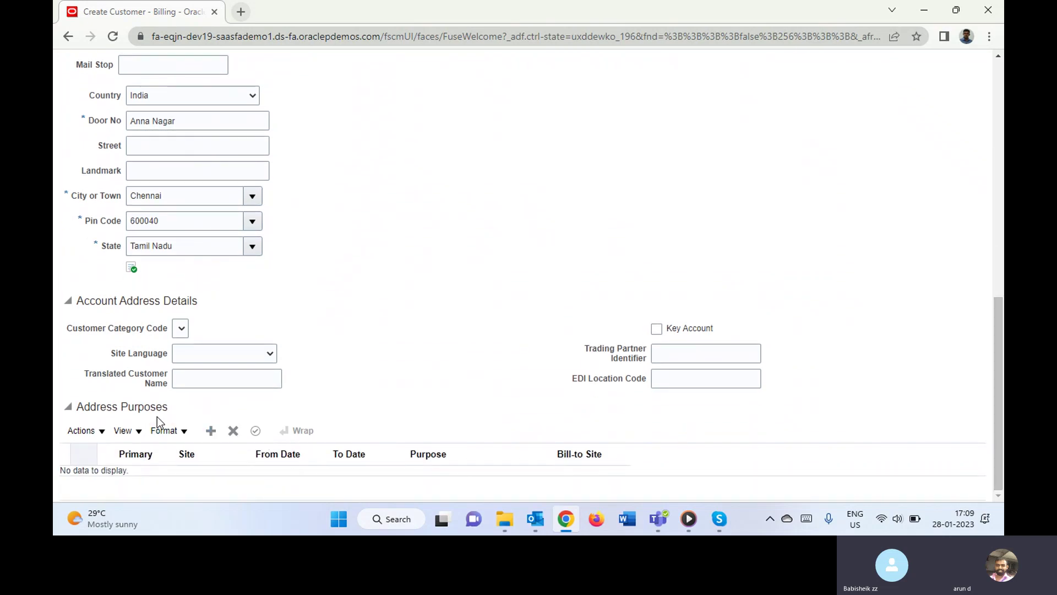
left_click(208, 434)
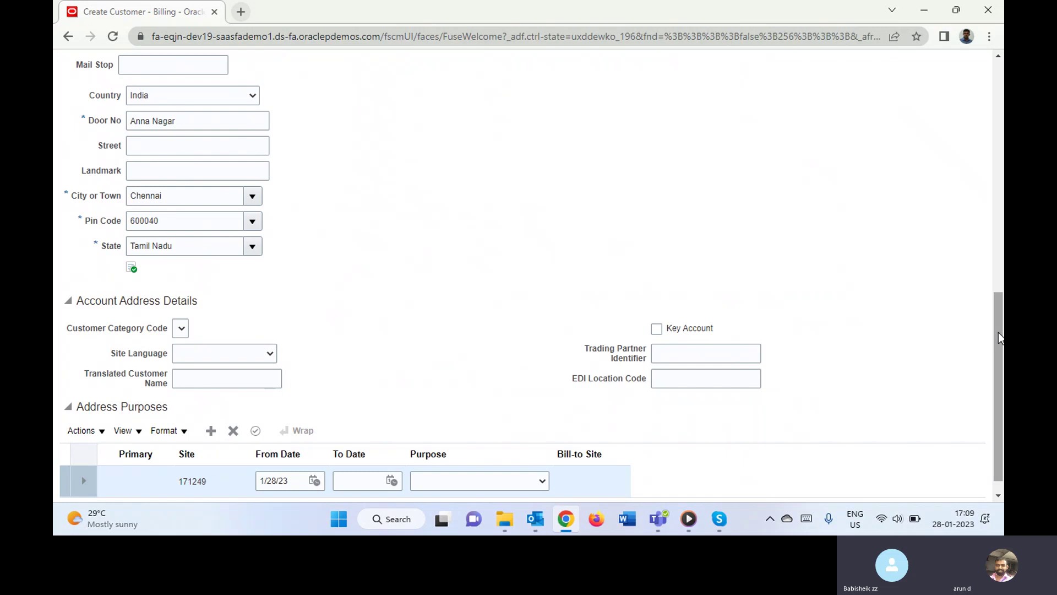
left_click_drag(998, 332, 994, 465)
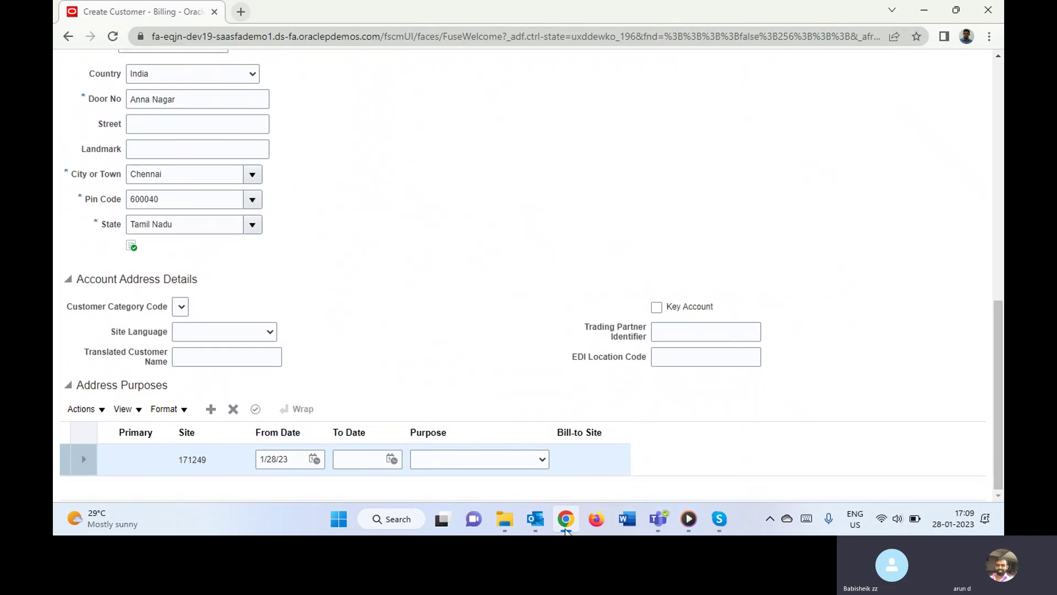
left_click(451, 459)
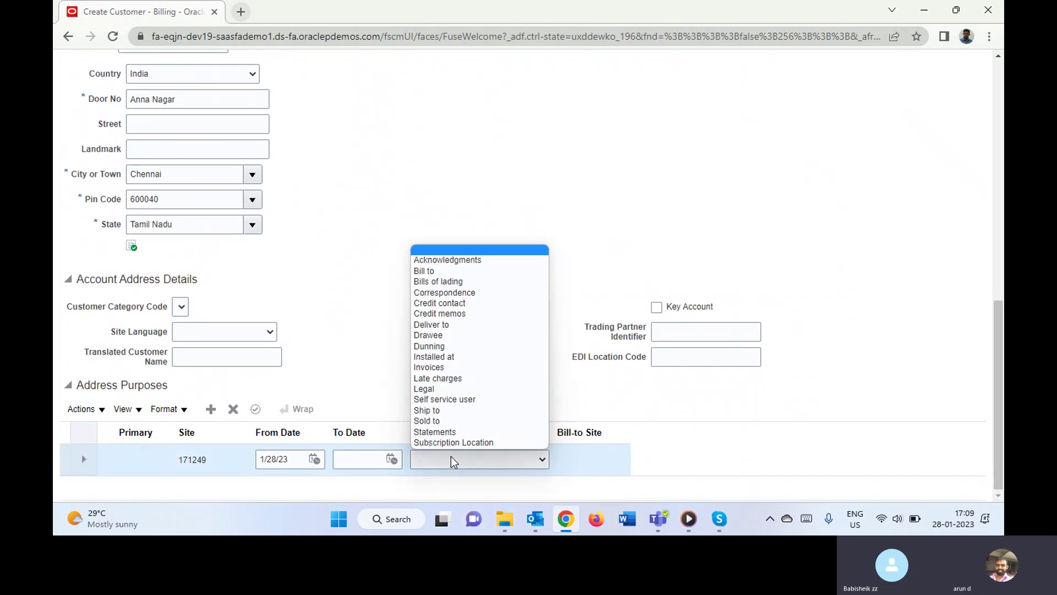
left_click(435, 270)
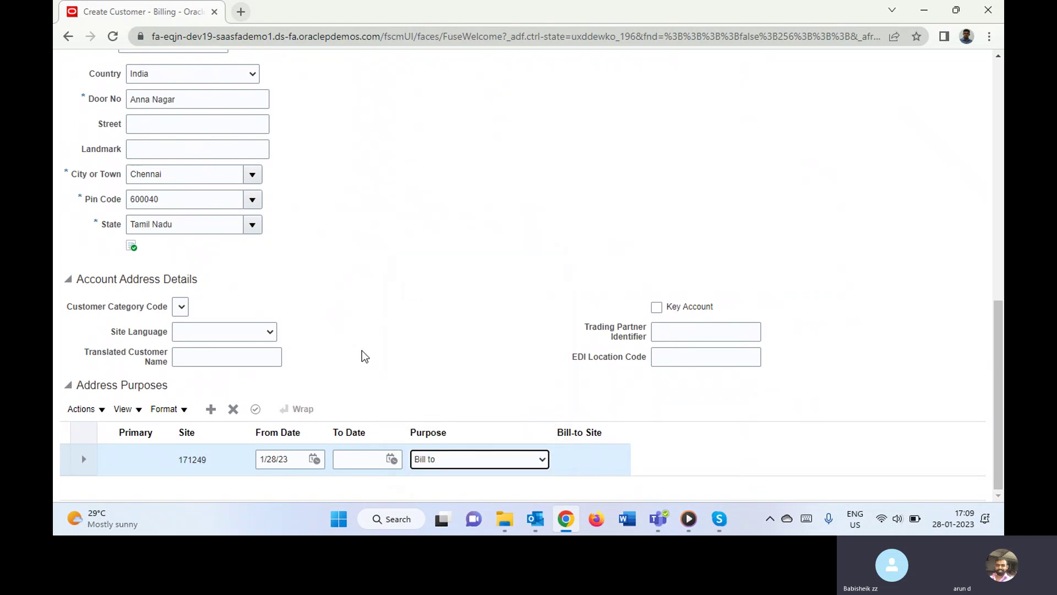
Add a second address purpose row and set the From Date of both purpose rows to 1/1/23
left_click(211, 408)
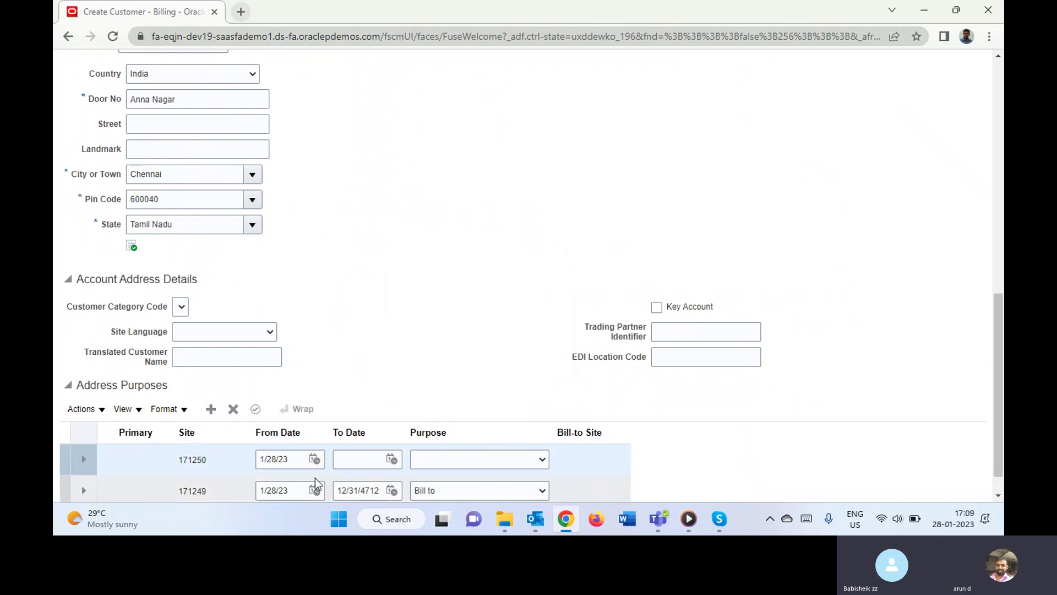
left_click(313, 459)
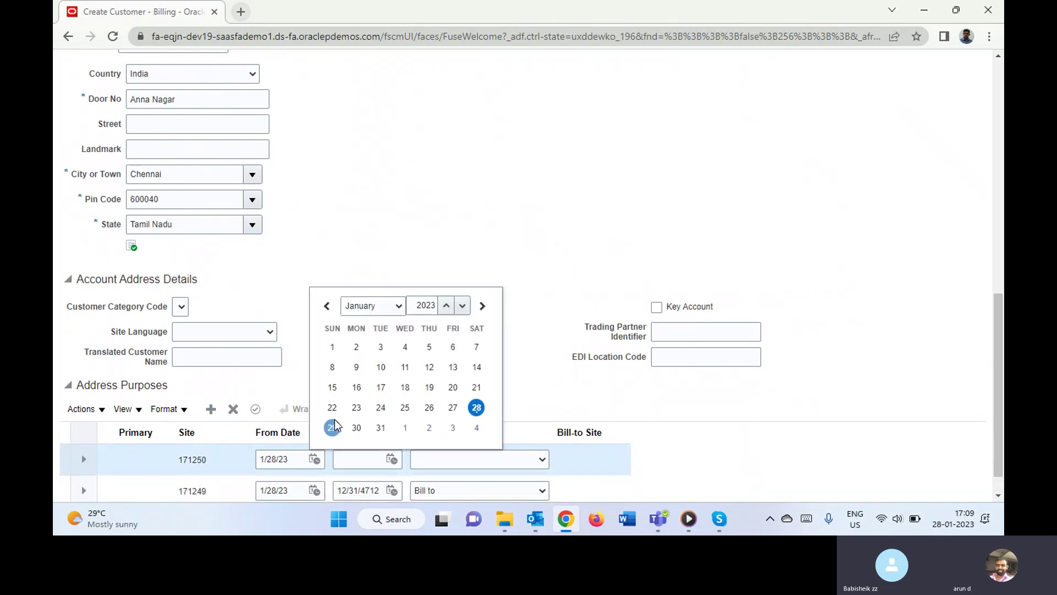
left_click(332, 347)
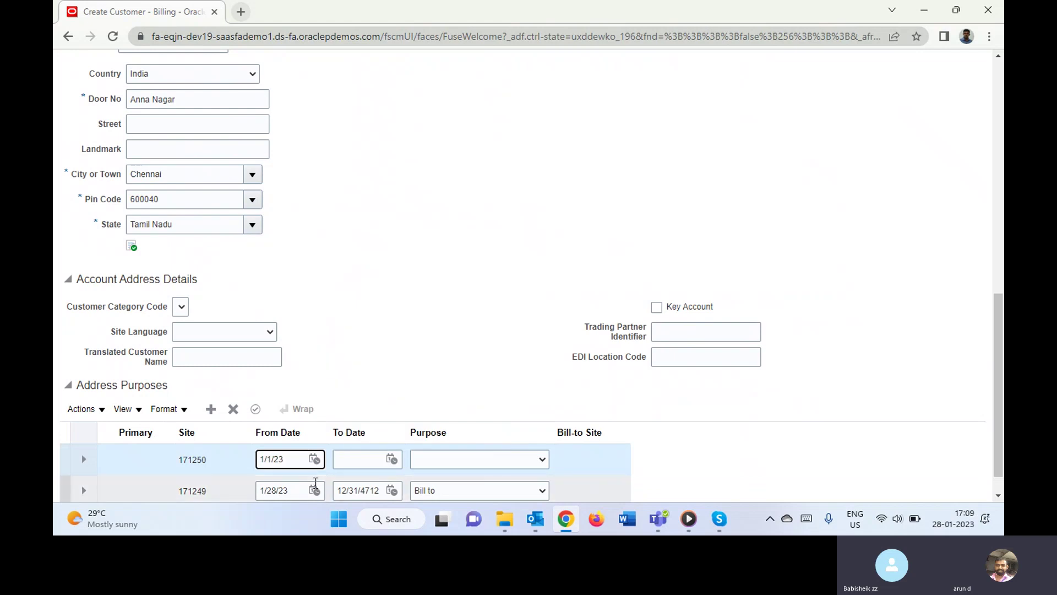
left_click(314, 490)
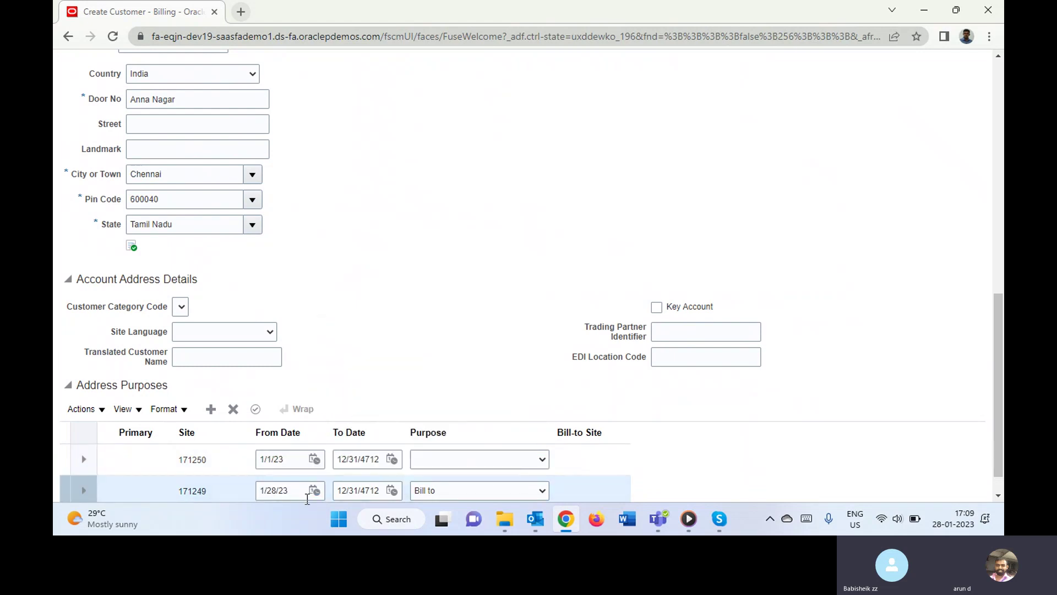
left_click(314, 490)
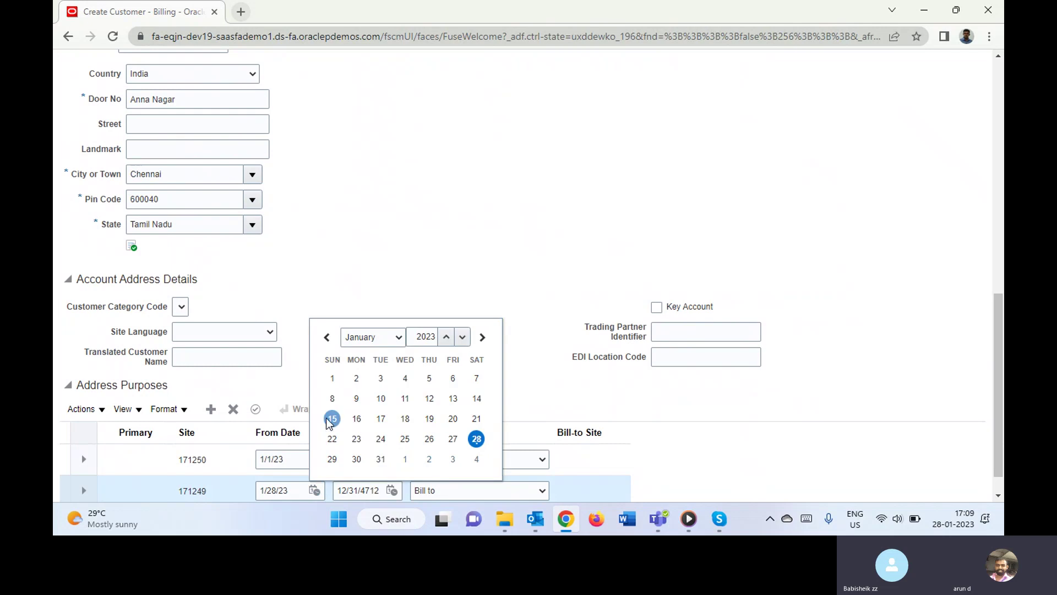
left_click(332, 377)
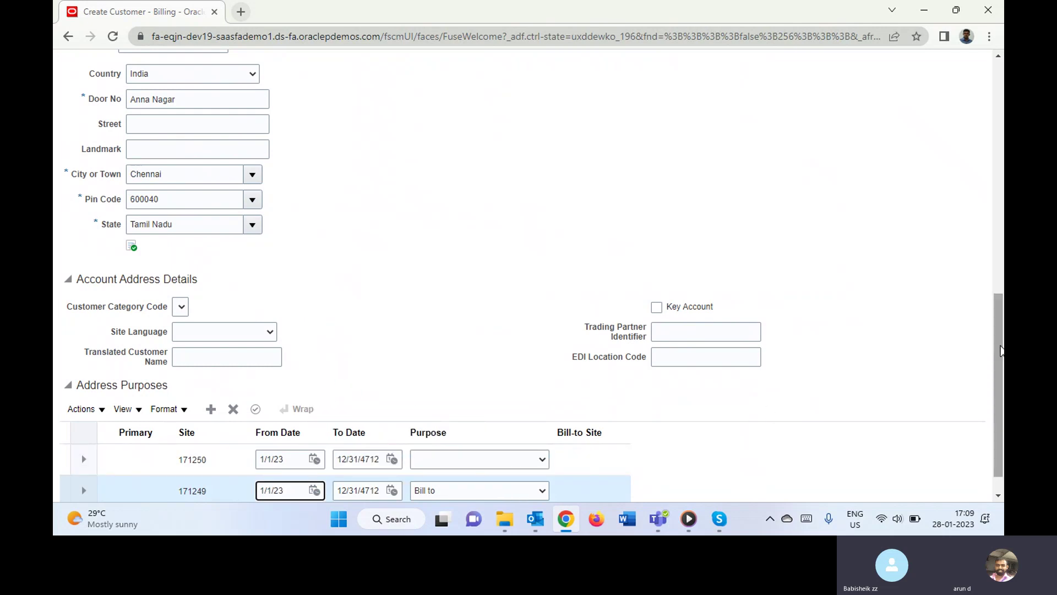
Set the purpose of the address purpose row that has no purpose yet to Bill to
scroll(1000, 351, "down", 1)
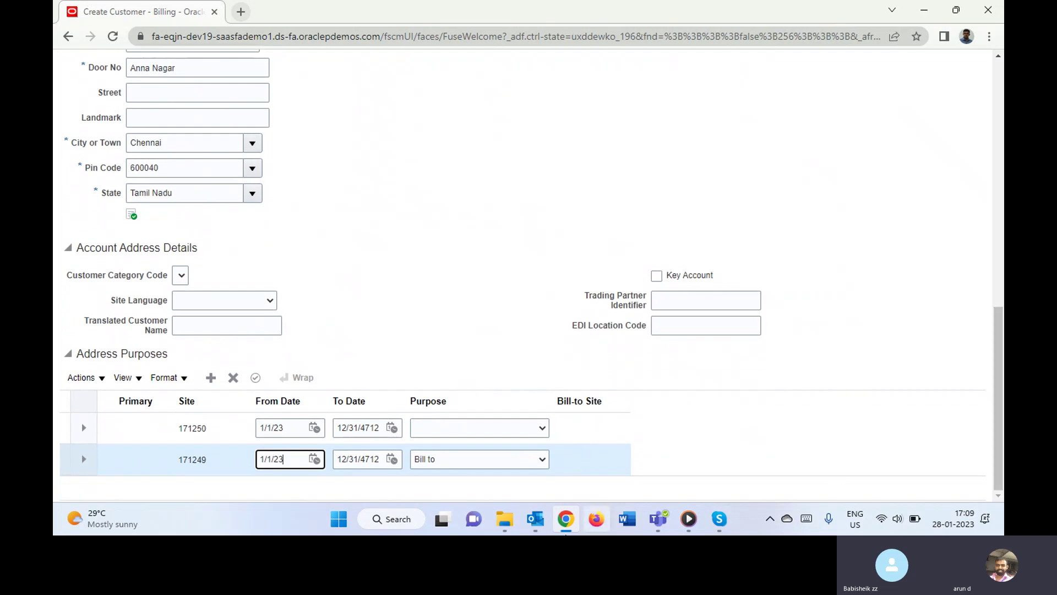
left_click(436, 460)
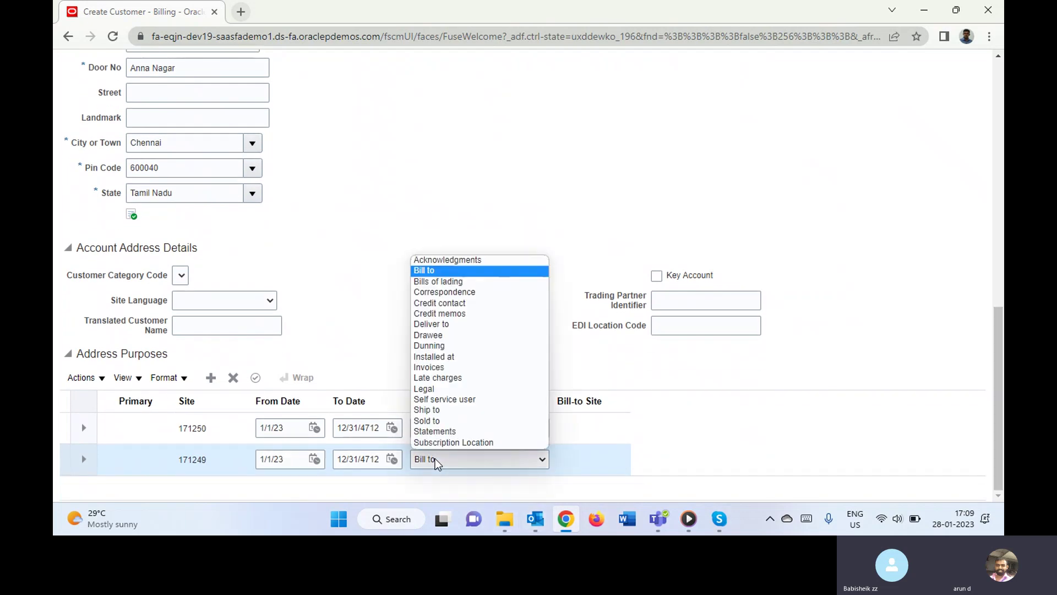
left_click(436, 460)
left_click(453, 432)
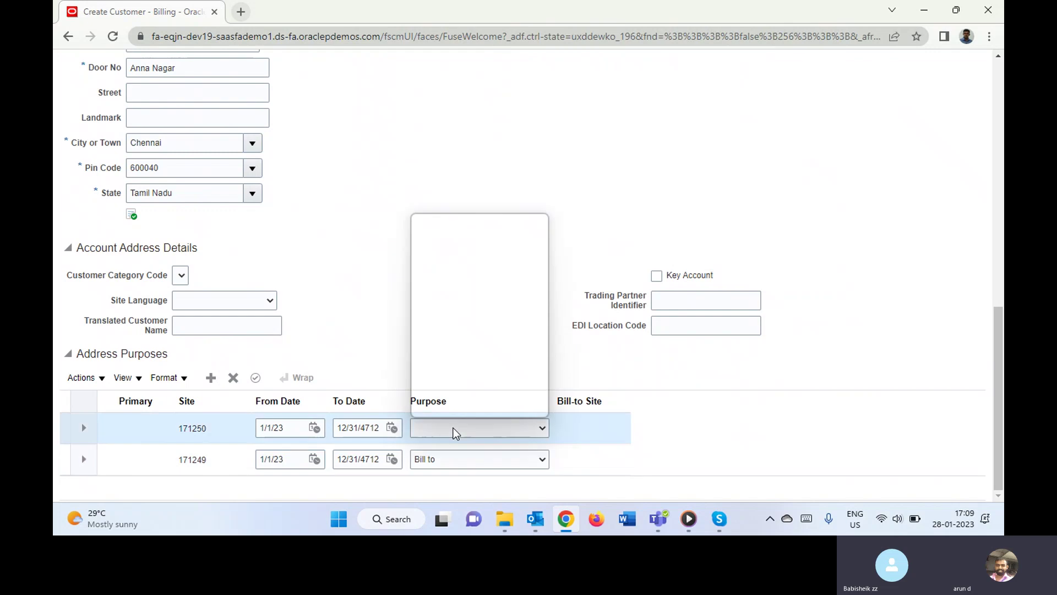
left_click(453, 432)
left_click(438, 433)
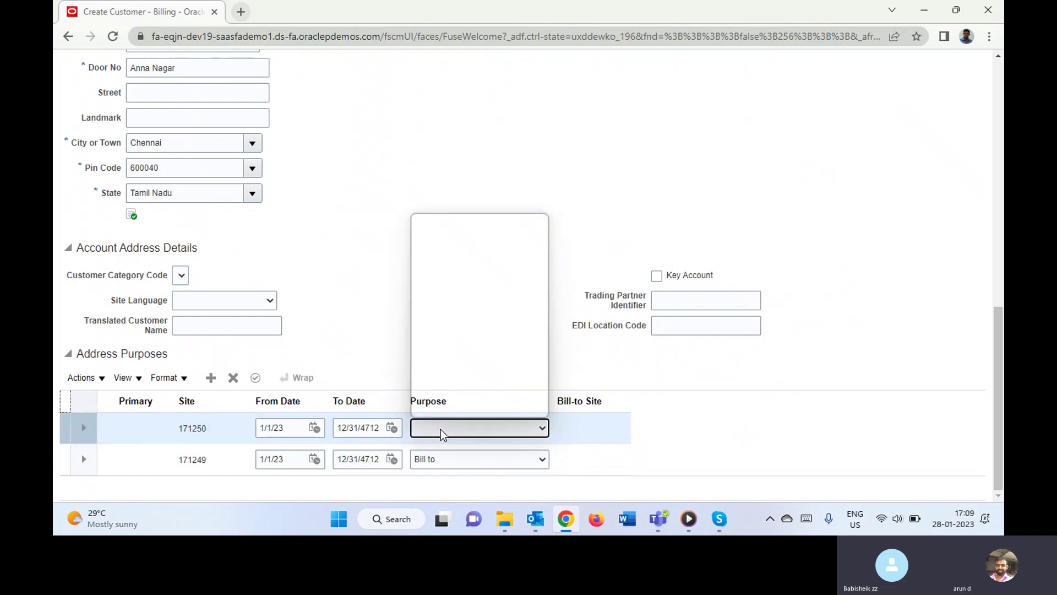
left_click(441, 240)
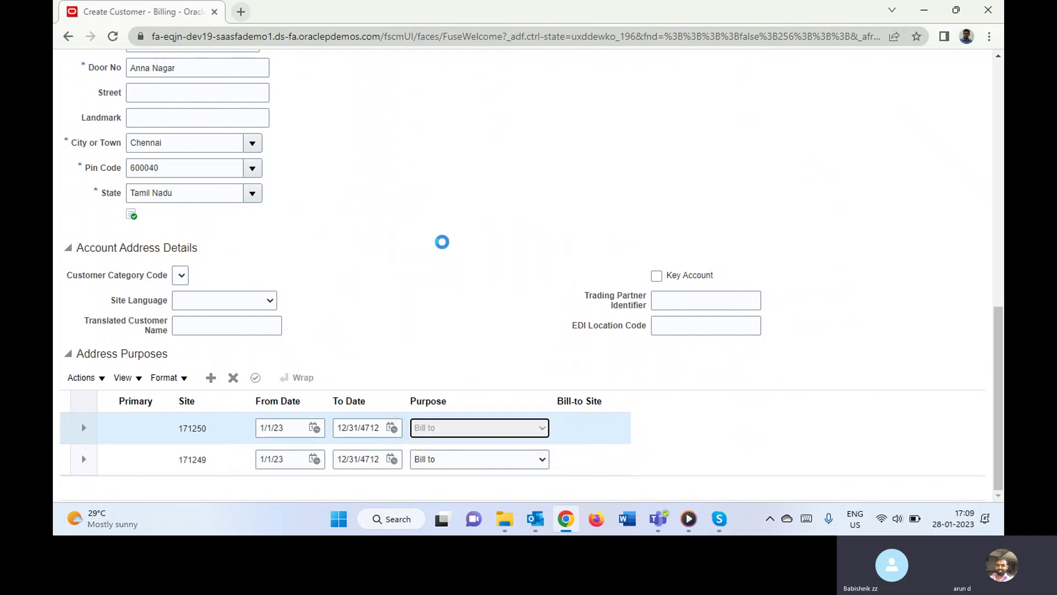
Change the purpose of the original address purpose row to Ship to
left_click(448, 464)
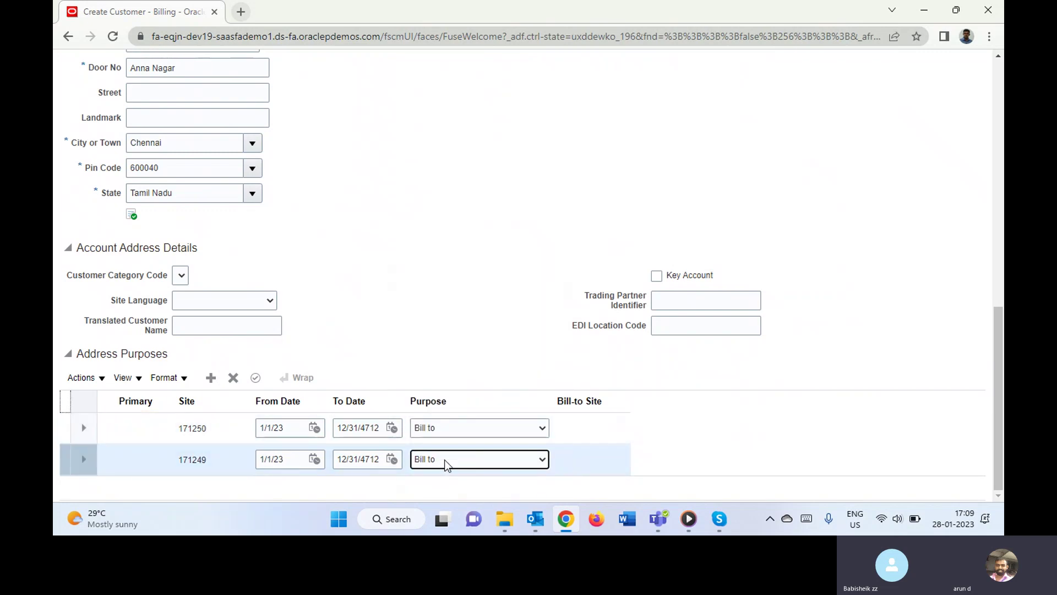
left_click(446, 465)
left_click(440, 409)
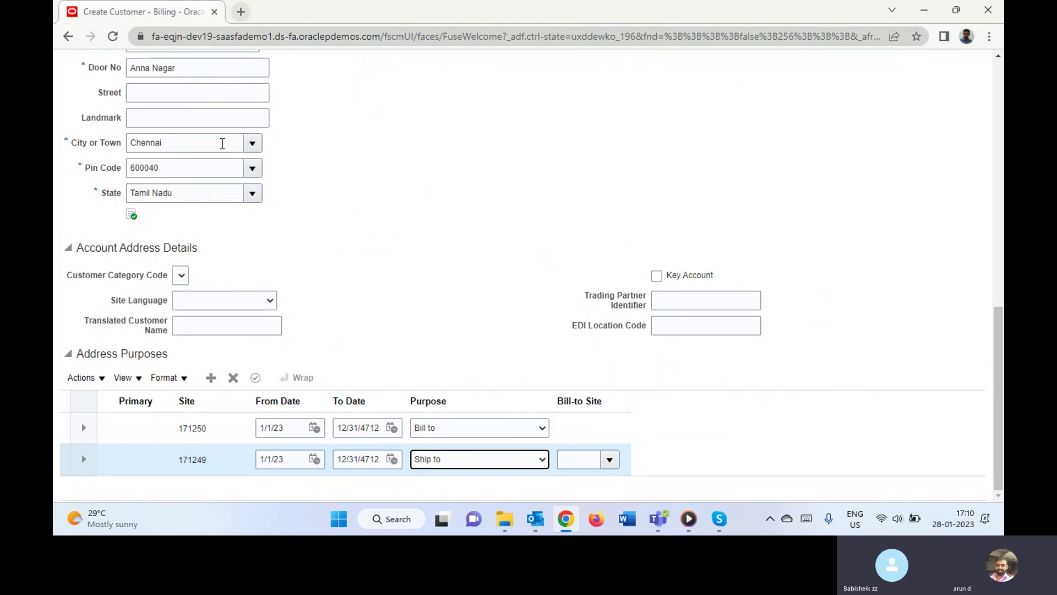
Try to find a Bill-to Site for the Ship to row by searching without criteria, then close the search
left_click(614, 467)
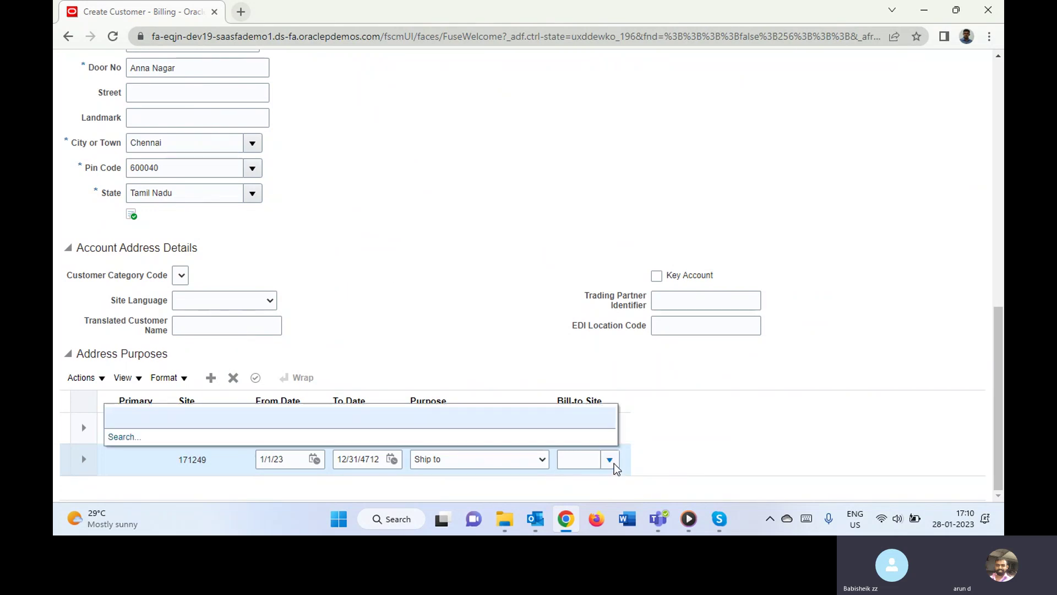
left_click(527, 299)
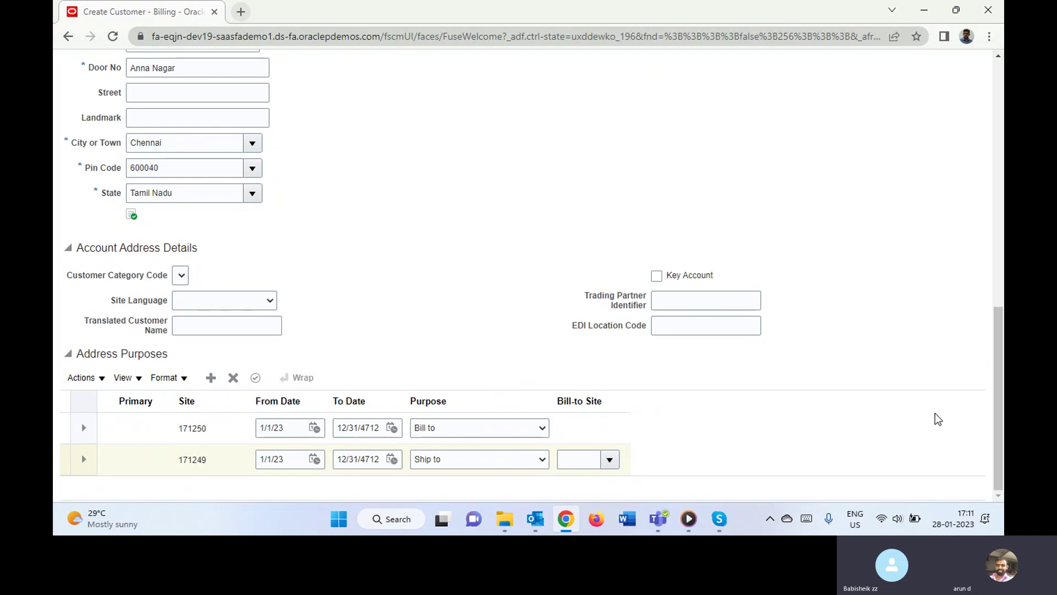
left_click(611, 461)
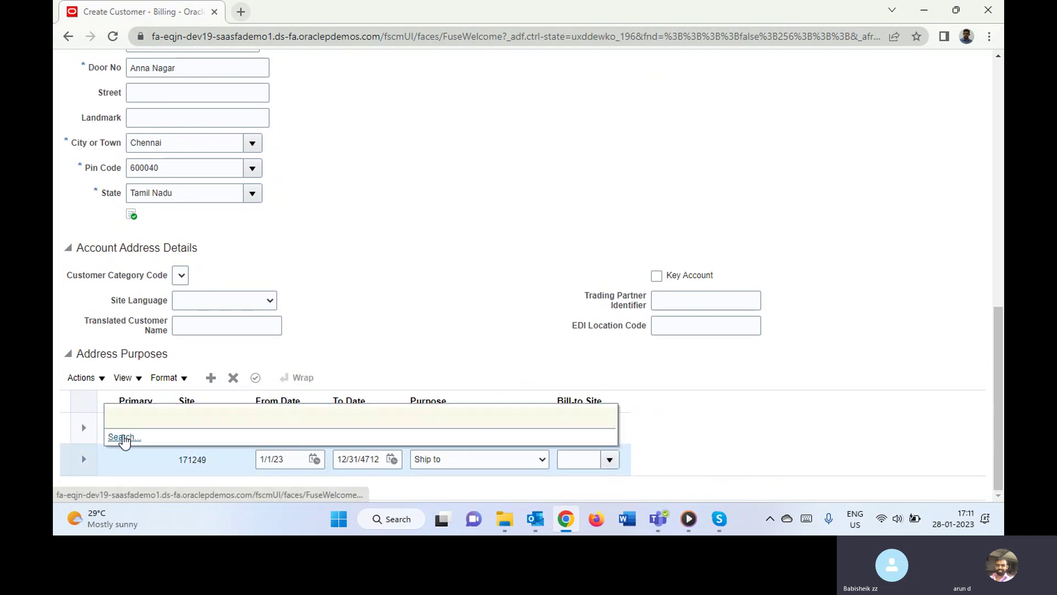
left_click(122, 436)
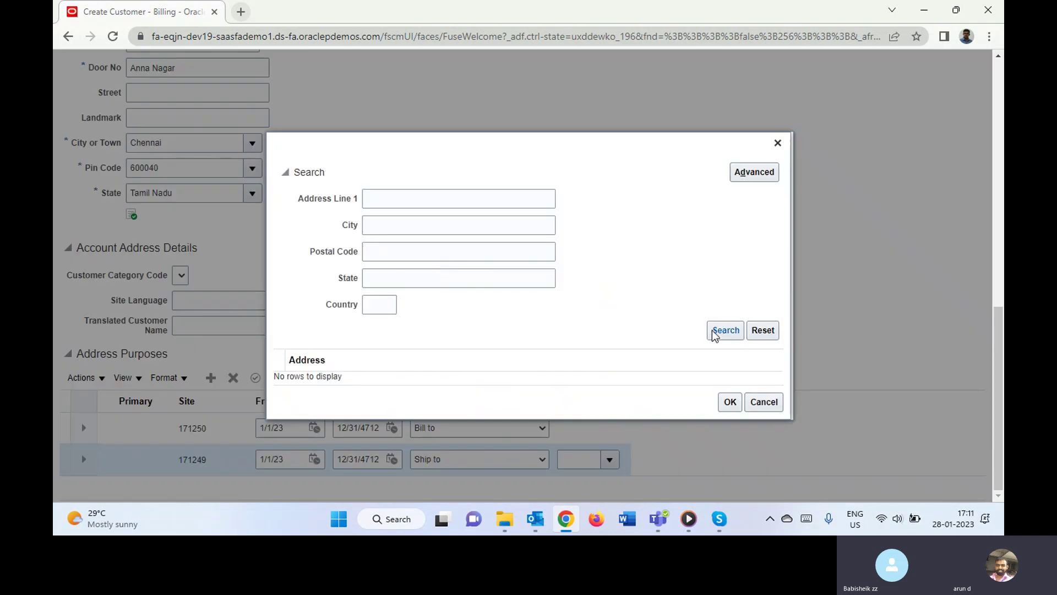
left_click(730, 332)
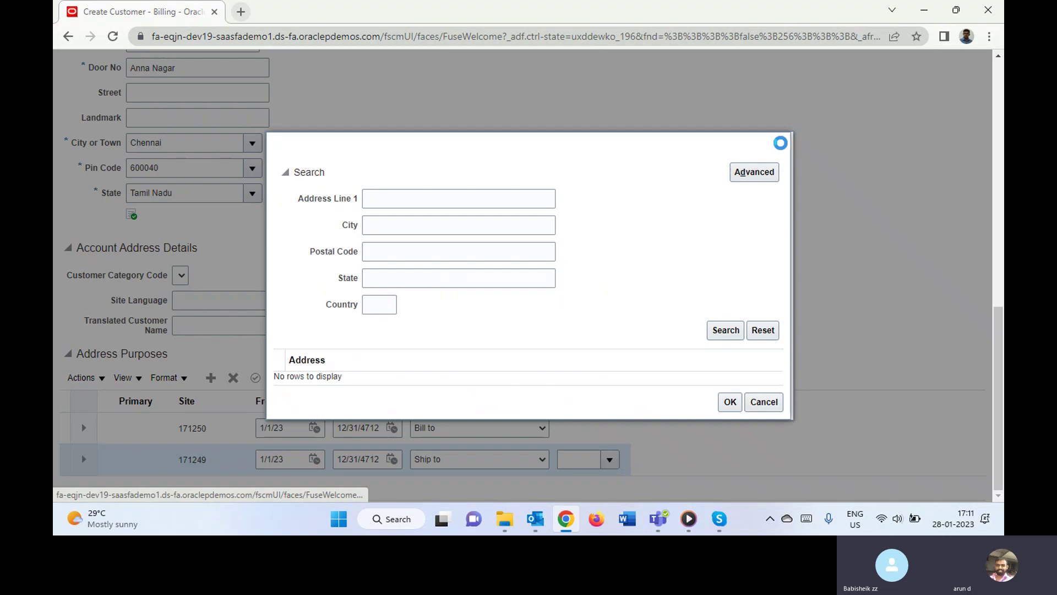
left_click(779, 142)
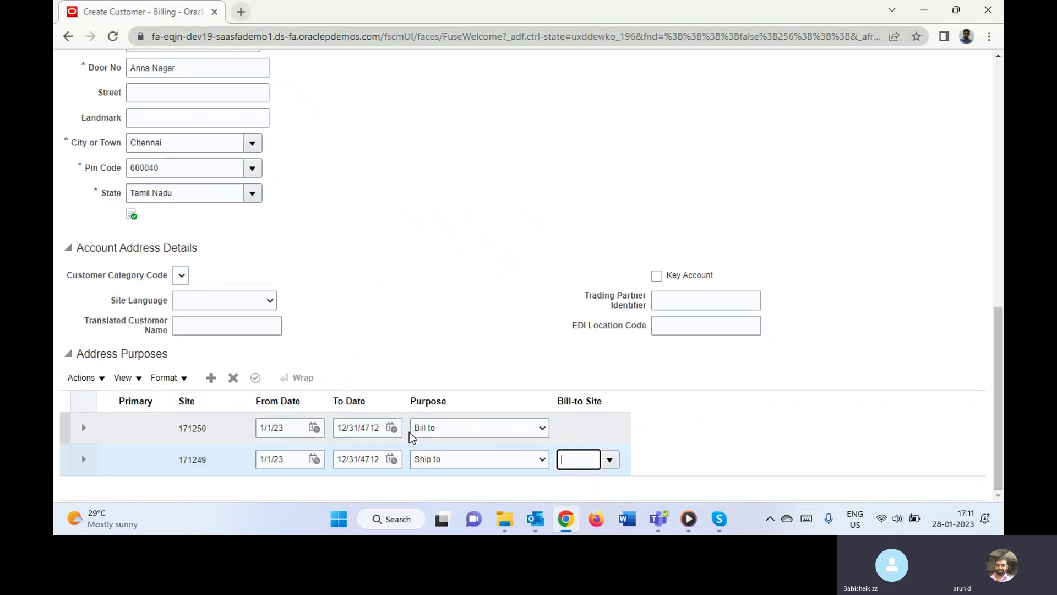
Reselect Bill to and Ship to as the purposes of the two address purpose rows
left_click(461, 428)
left_click(461, 428)
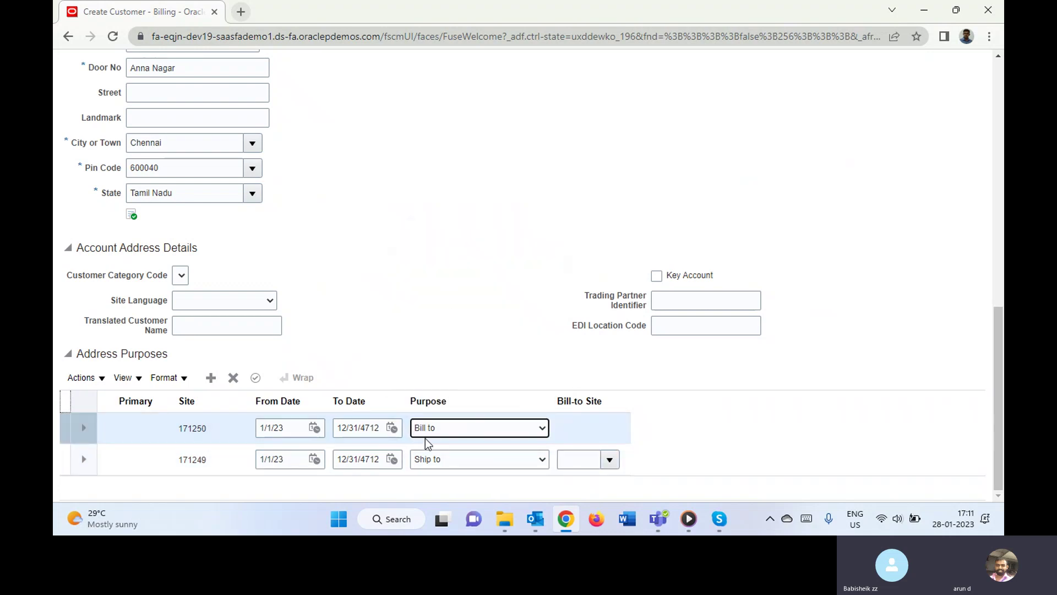
left_click(447, 427)
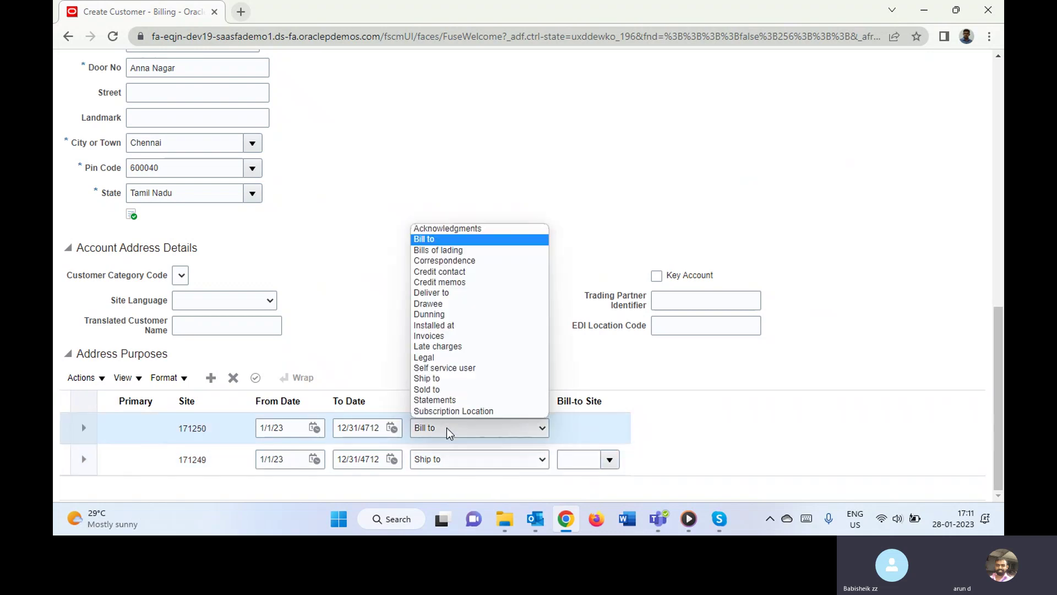
left_click(429, 241)
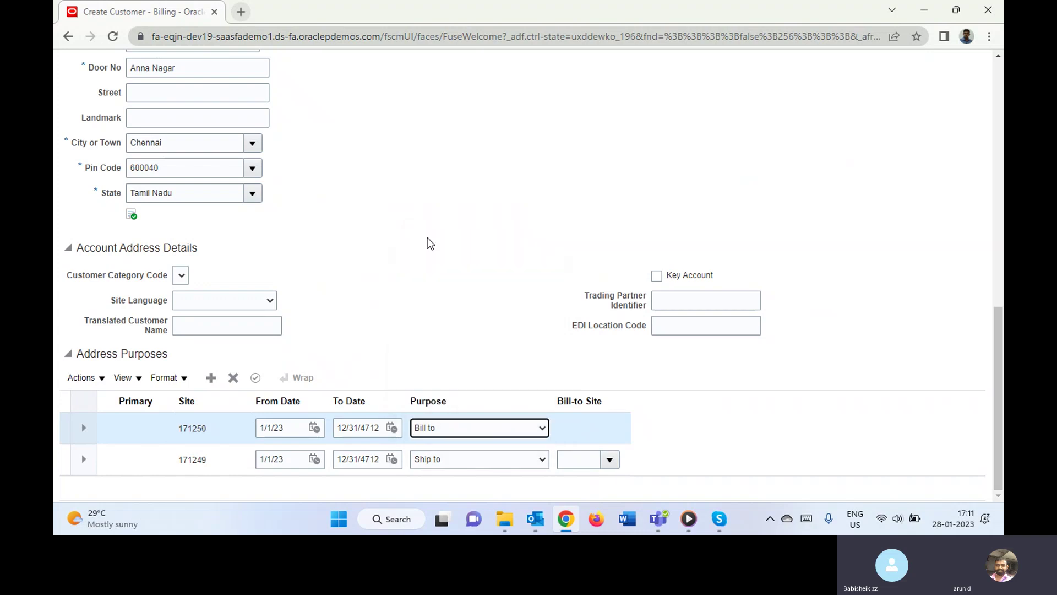
left_click(499, 466)
left_click(488, 420)
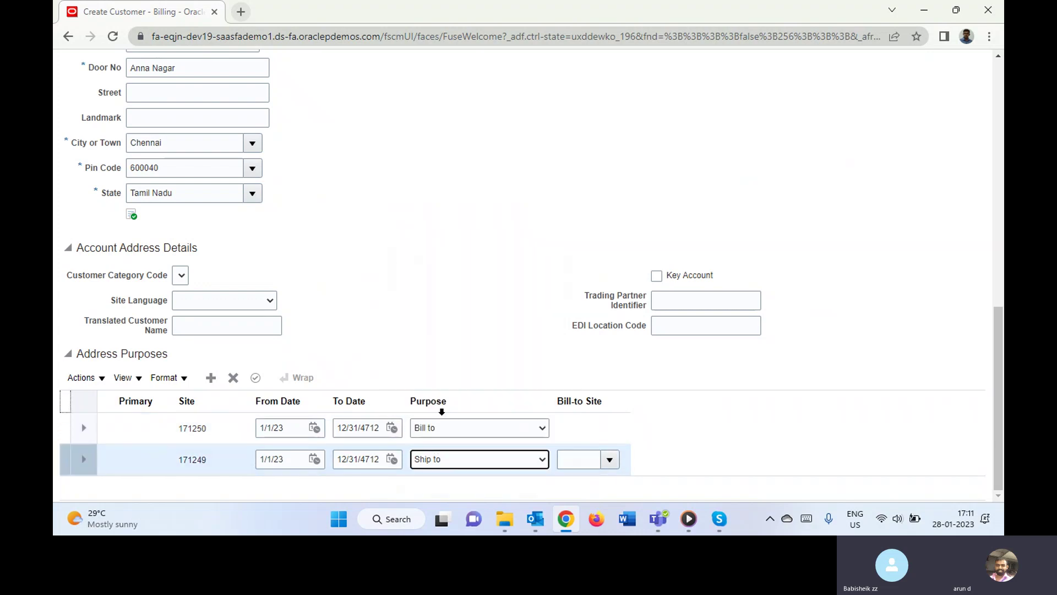
left_click(441, 412)
Retry the Bill-to Site lookup for the Ship to row, reselecting its purpose, and cancel the address search
left_click(578, 461)
left_click(609, 460)
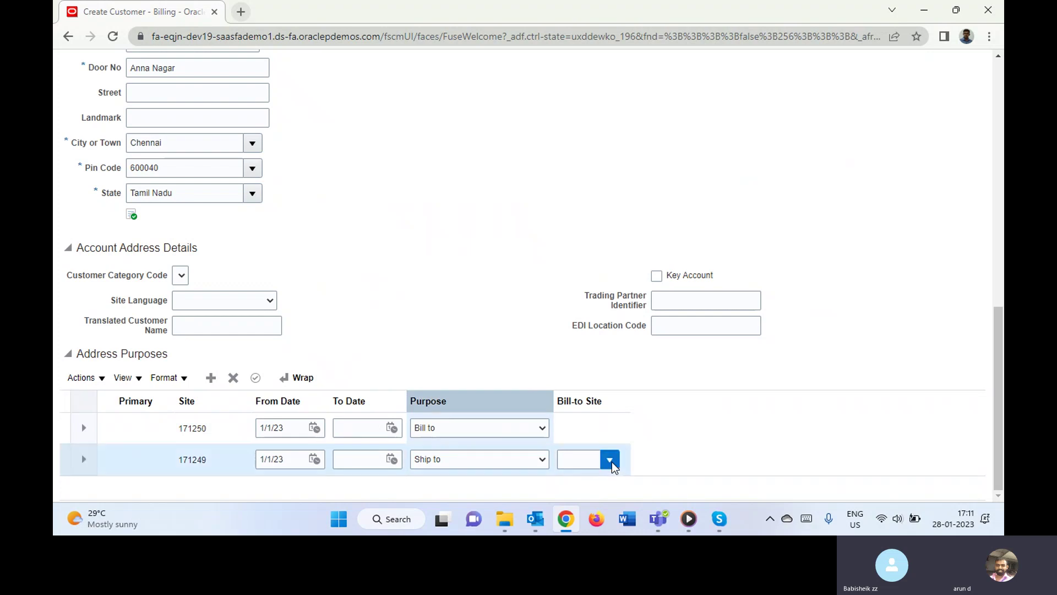
left_click(524, 462)
left_click(428, 409)
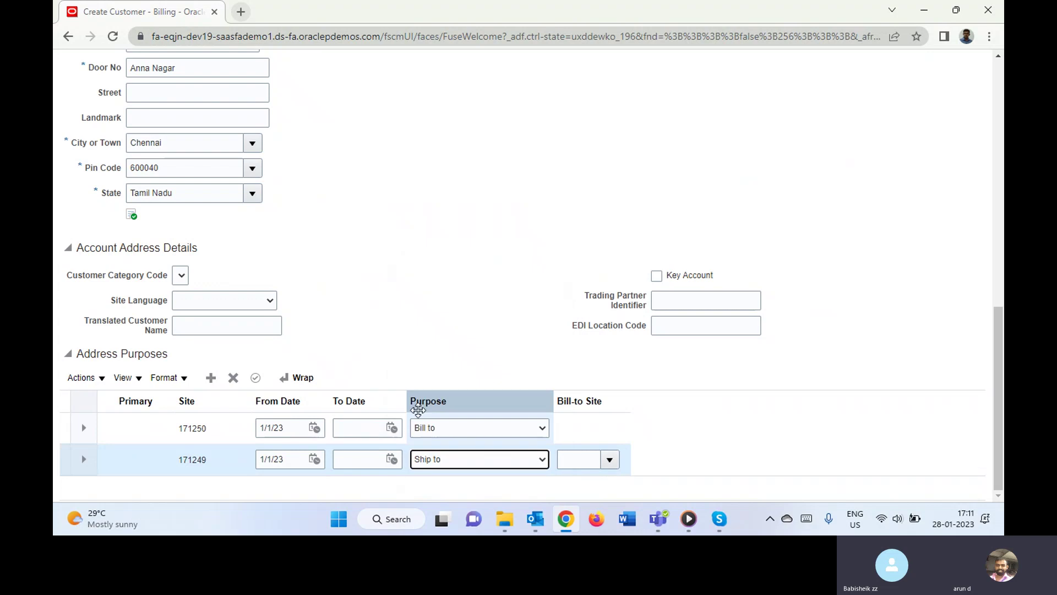
left_click(609, 460)
left_click(397, 271)
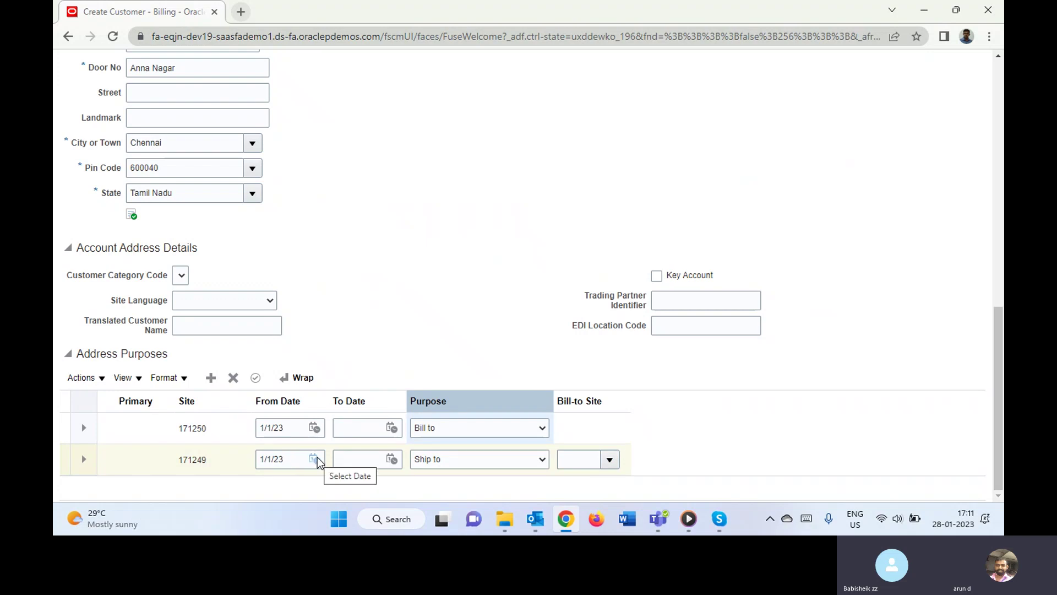
left_click(216, 469)
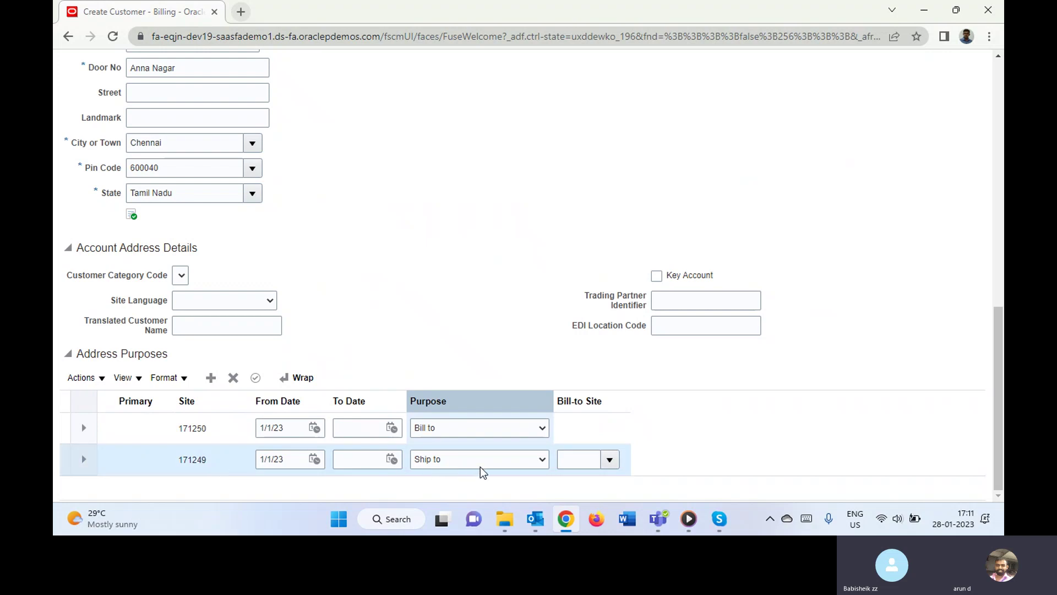
left_click(609, 460)
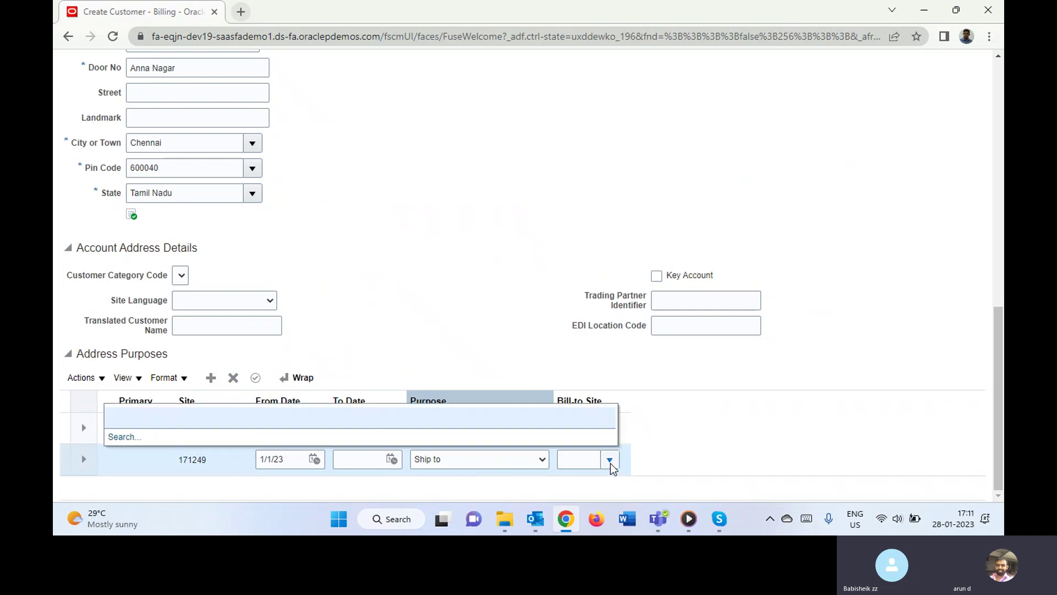
left_click(122, 436)
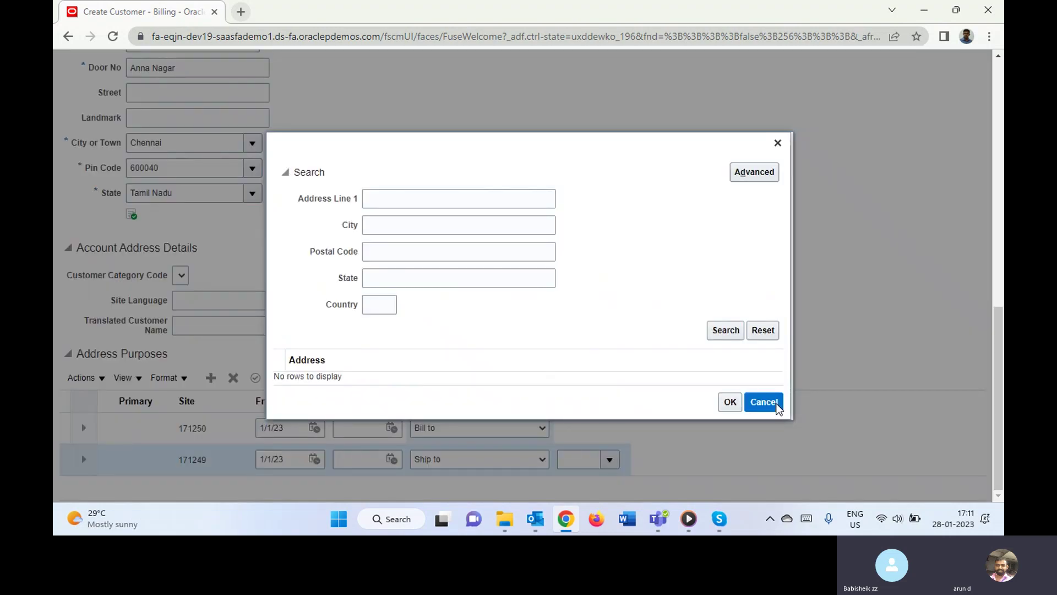
left_click(768, 401)
Save and close the new organization customer and dismiss the warning on the Manage Customers page
left_click_drag(997, 309, 995, 117)
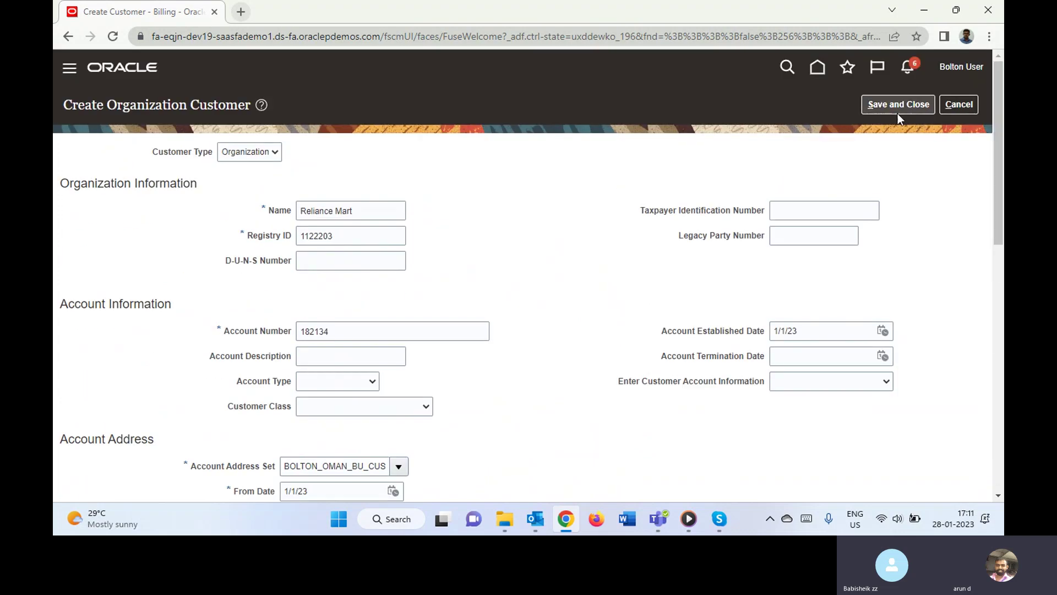
left_click(879, 104)
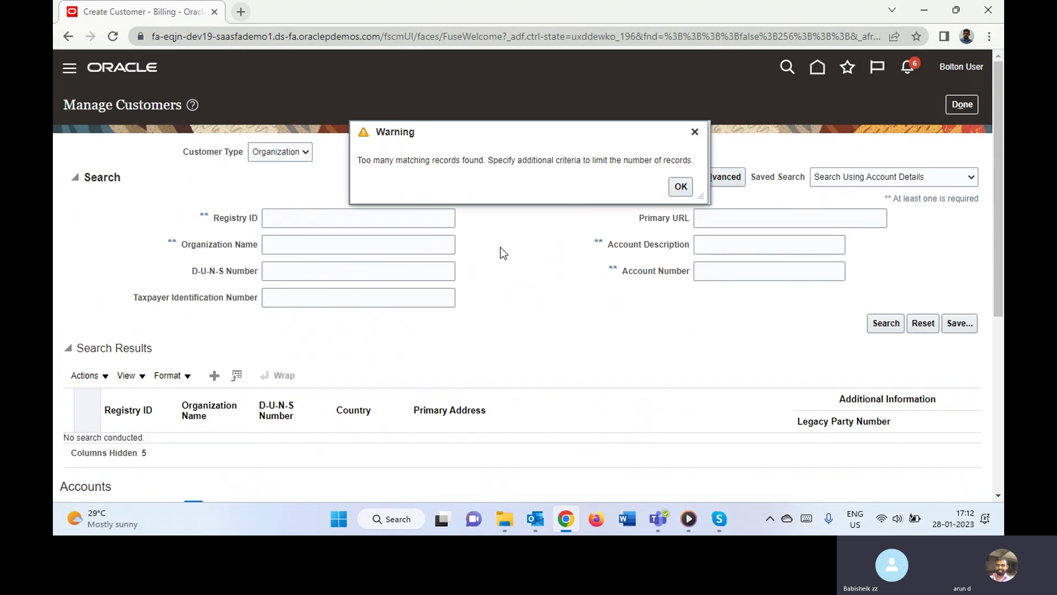
left_click(680, 187)
Search the organization customers by the partial Organization Name Relian
left_click(333, 246)
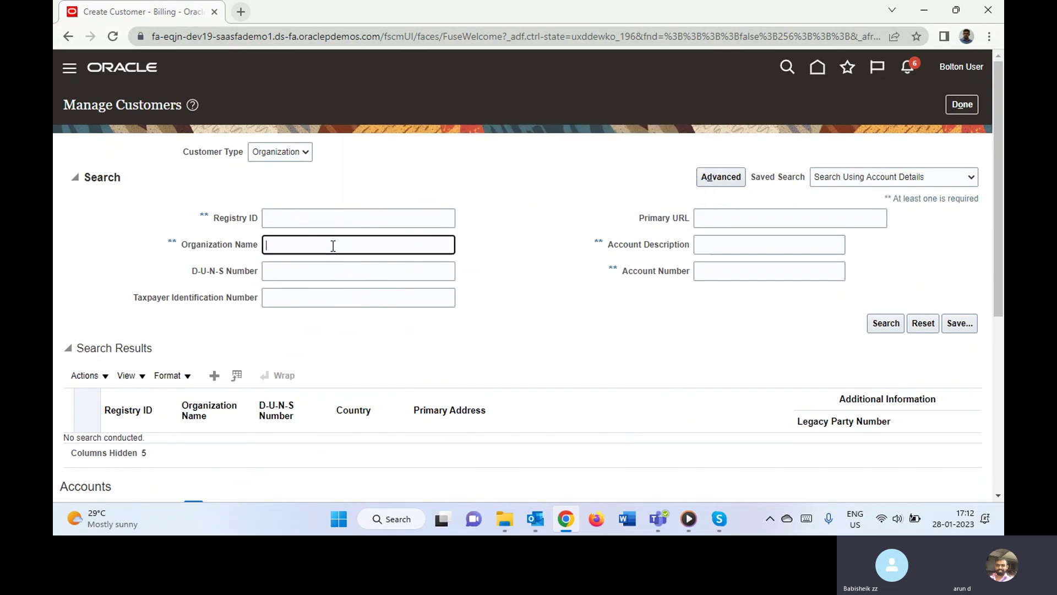
type("Relian")
left_click(883, 325)
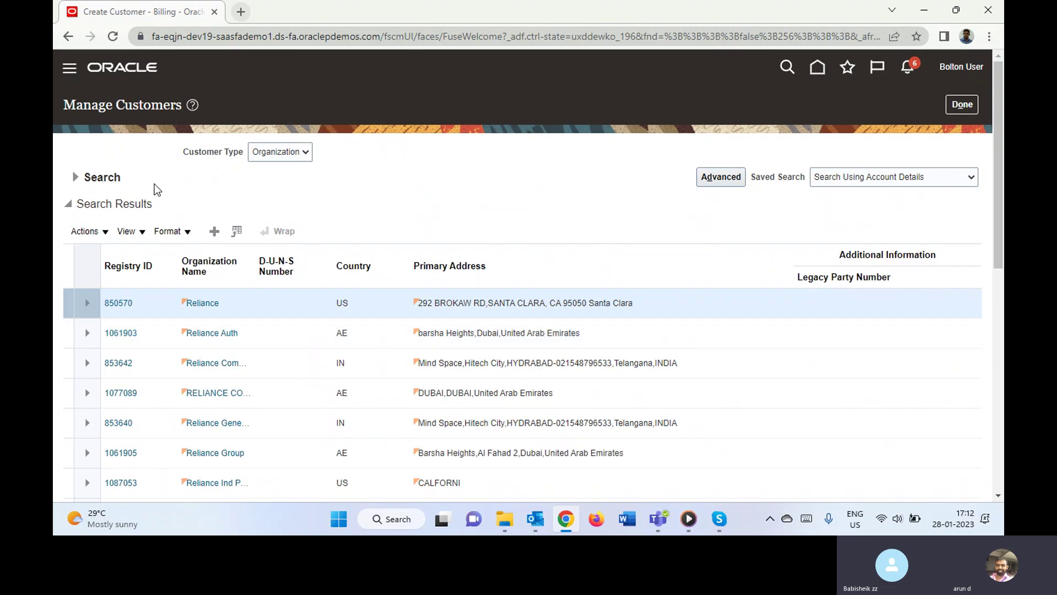
Narrow the customer search to the Organization Name Reliance Mart, correcting the spelling and running it again
left_click(79, 180)
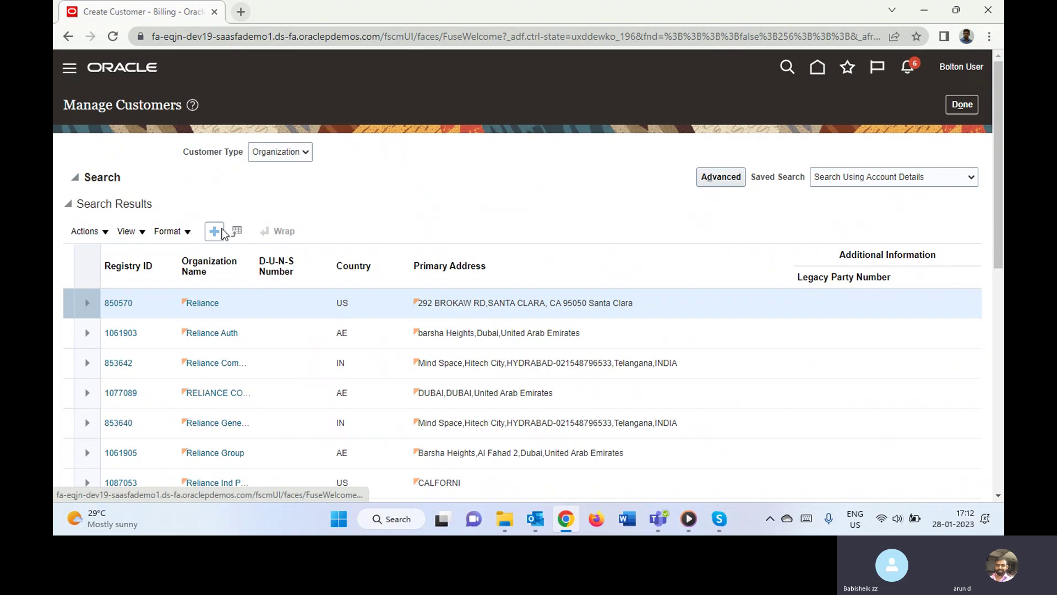
left_click(319, 247)
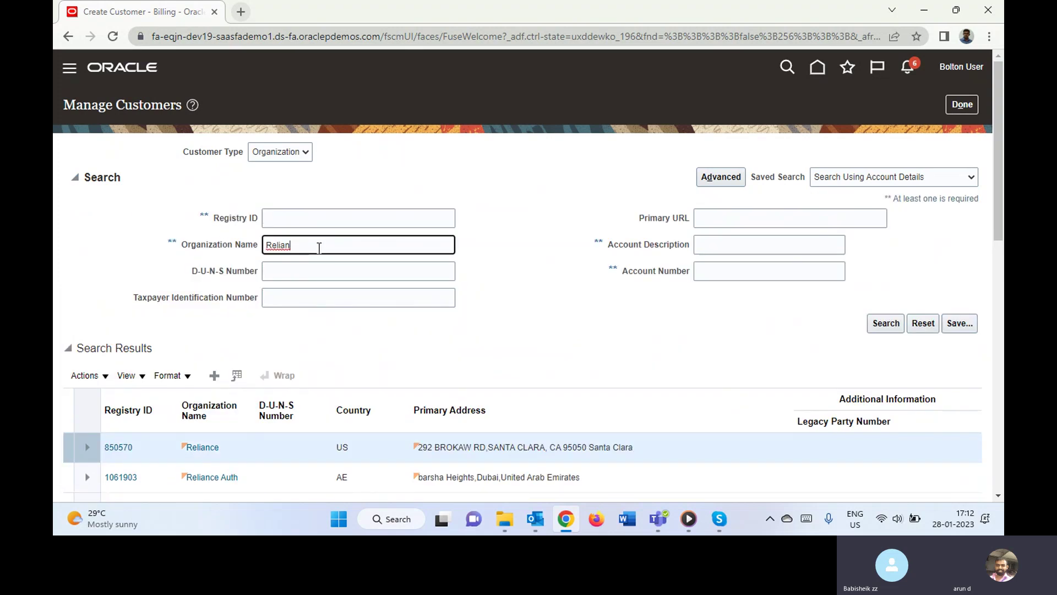
type("ance Mart")
key("Return")
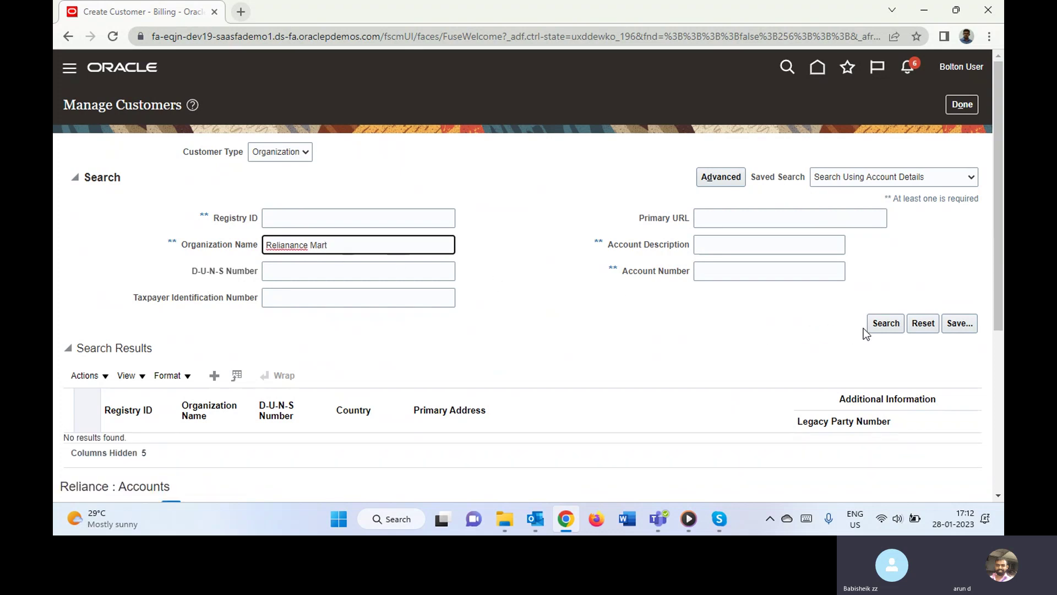
left_click(306, 244)
key("BackSpace")
key("BackSpace")
key("BackSpace")
key("BackSpace")
key("BackSpace")
type("nce")
left_click(883, 325)
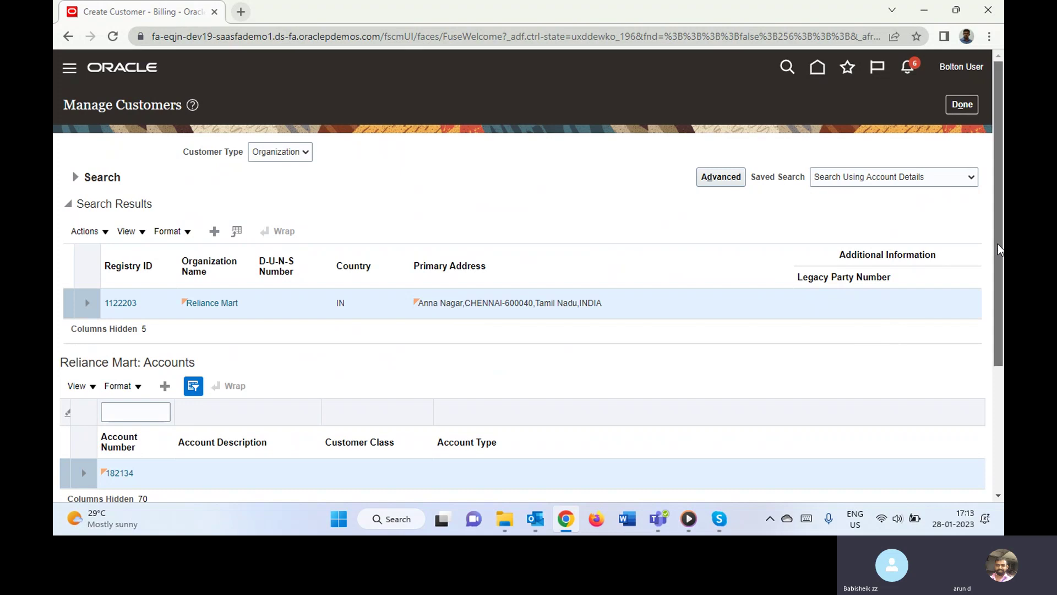
Review the accounts and sites of Reliance Mart, including the site's address and purposes
left_click_drag(1000, 254, 1002, 395)
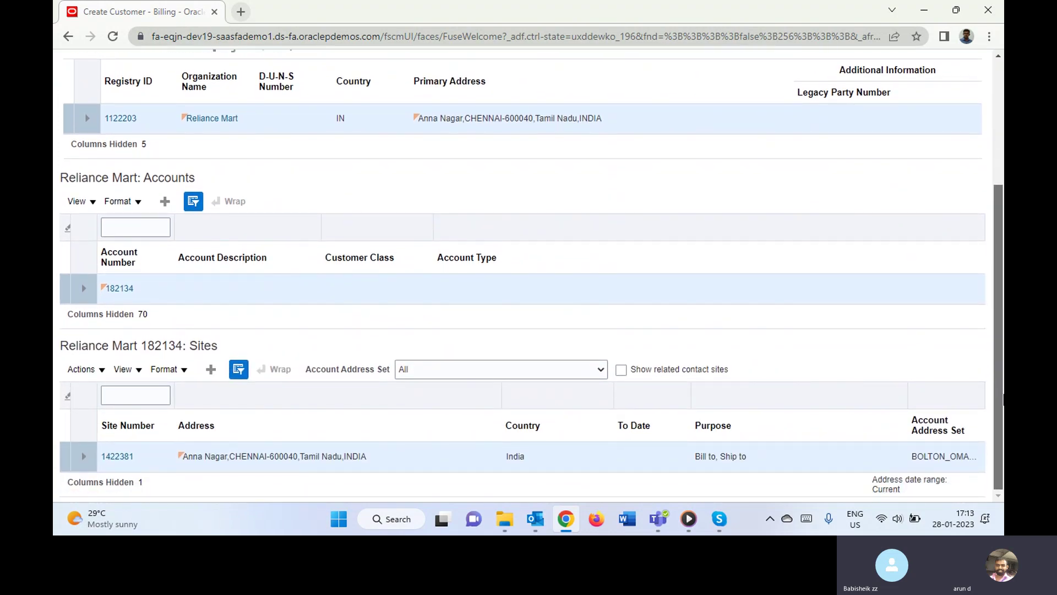
left_click_drag(1003, 395, 1003, 373)
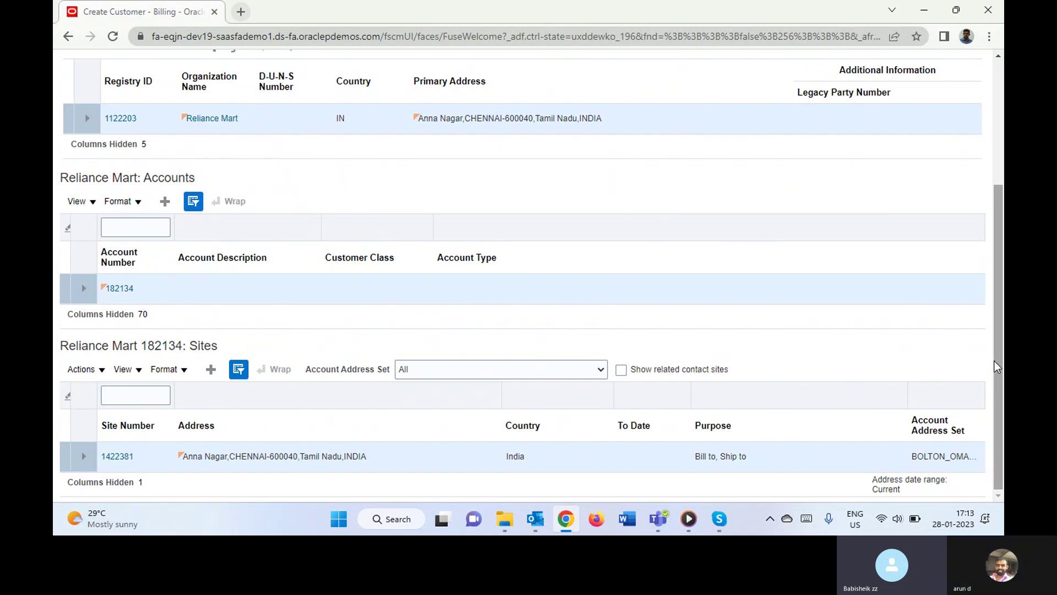
left_click_drag(1001, 362, 986, 210)
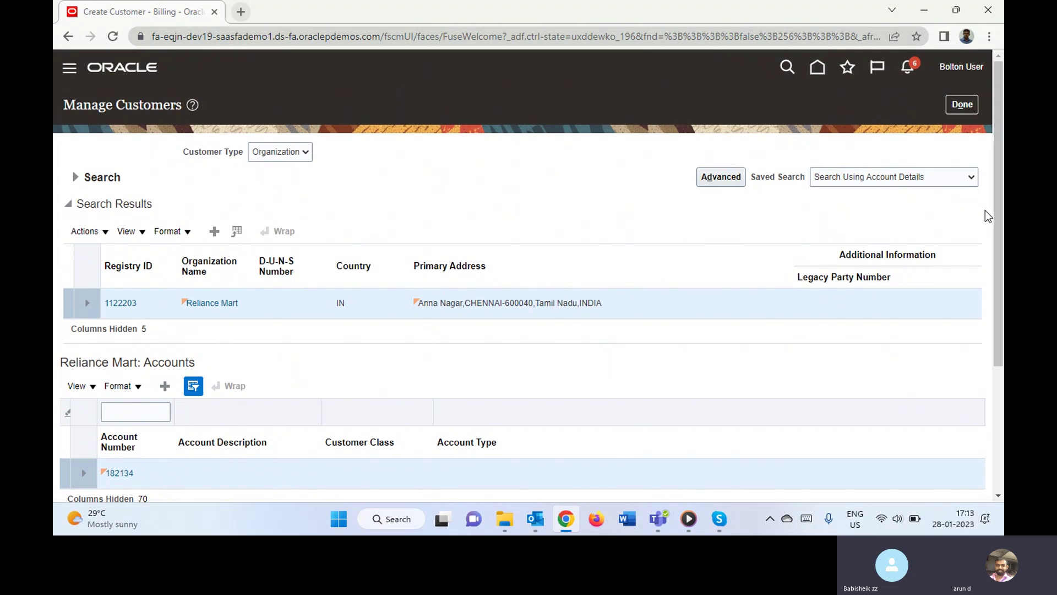